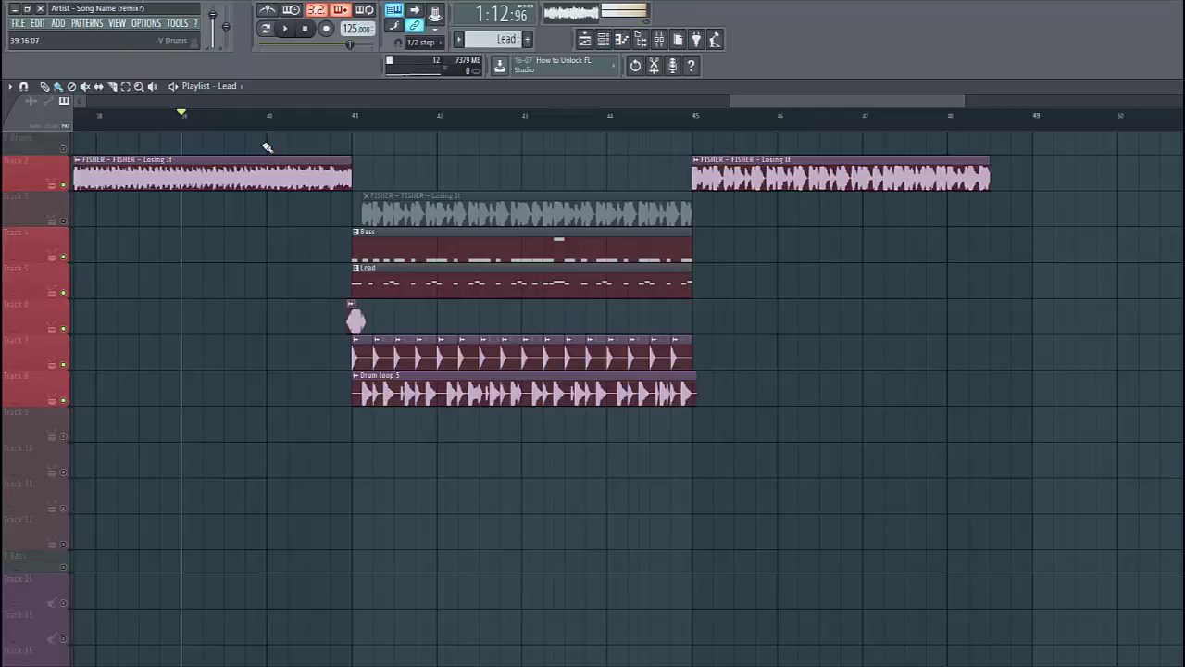
Step: Play the arrangement, then reposition the Serum #3 window showing the 'LD Losing It' lead preset
key(space)
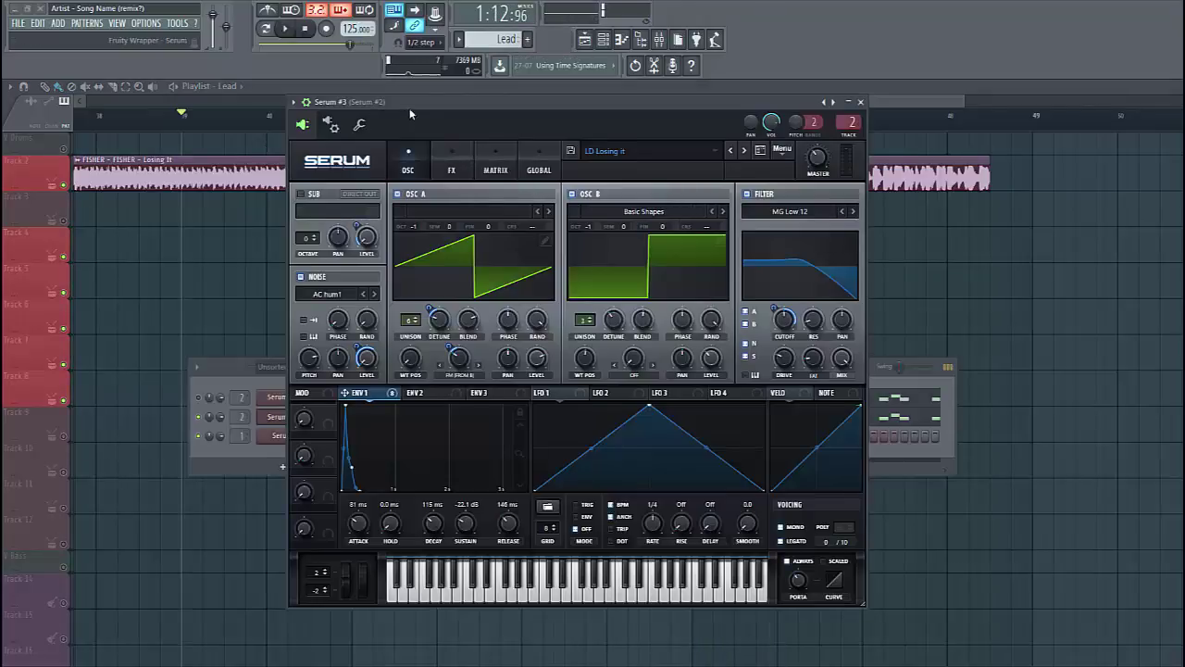
drag(410, 108, 417, 96)
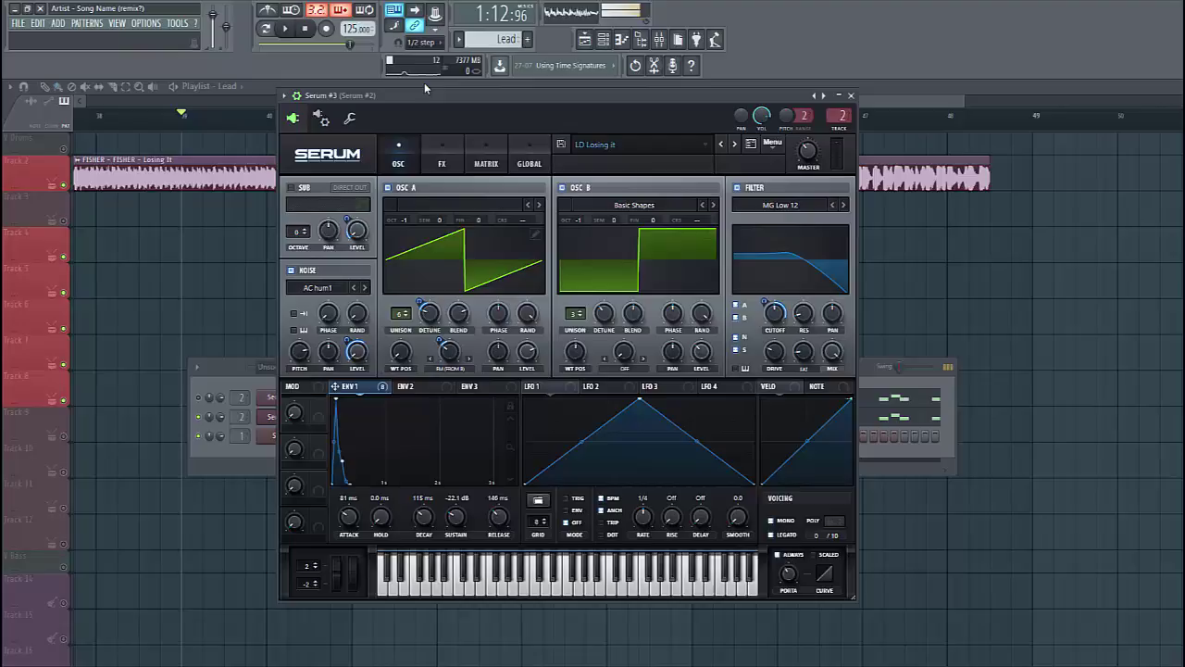
Step: Show the channel rack, start playback in pattern mode, and open the Serum #3 instrument
click(425, 82)
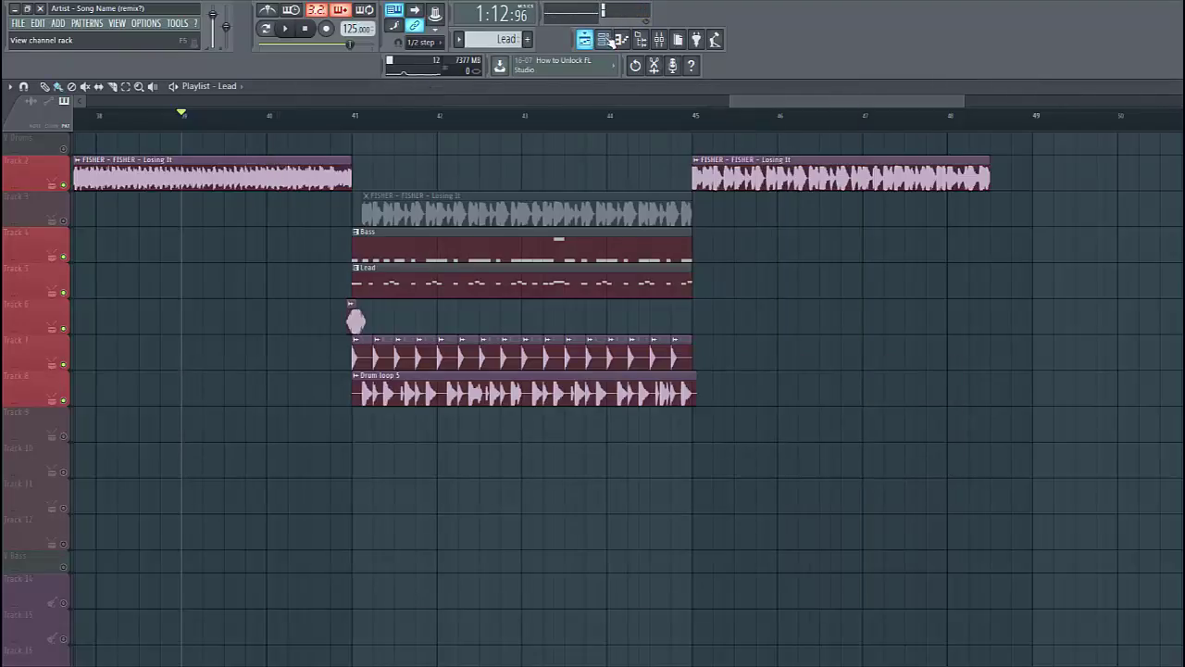
key(F6)
key(space)
key(l)
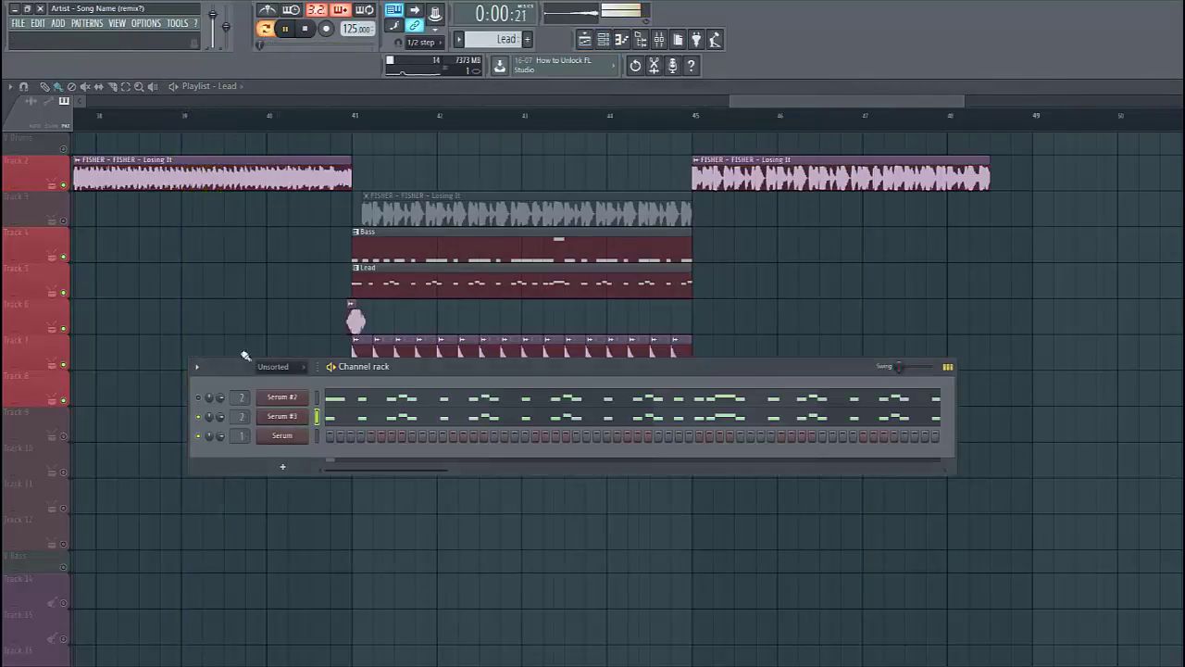
click(283, 418)
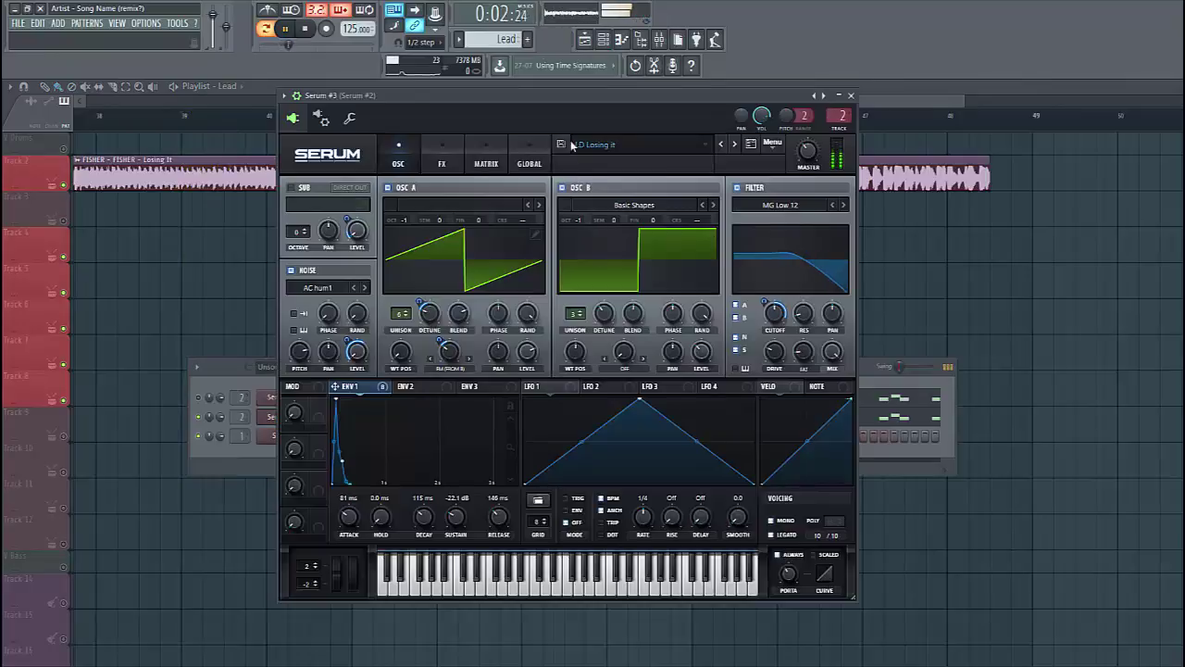
Step: Load Serum's Init Preset, set oscillator A to octave -1, 3 unison voices, 0.06 detune, and enable the filter
click(793, 140)
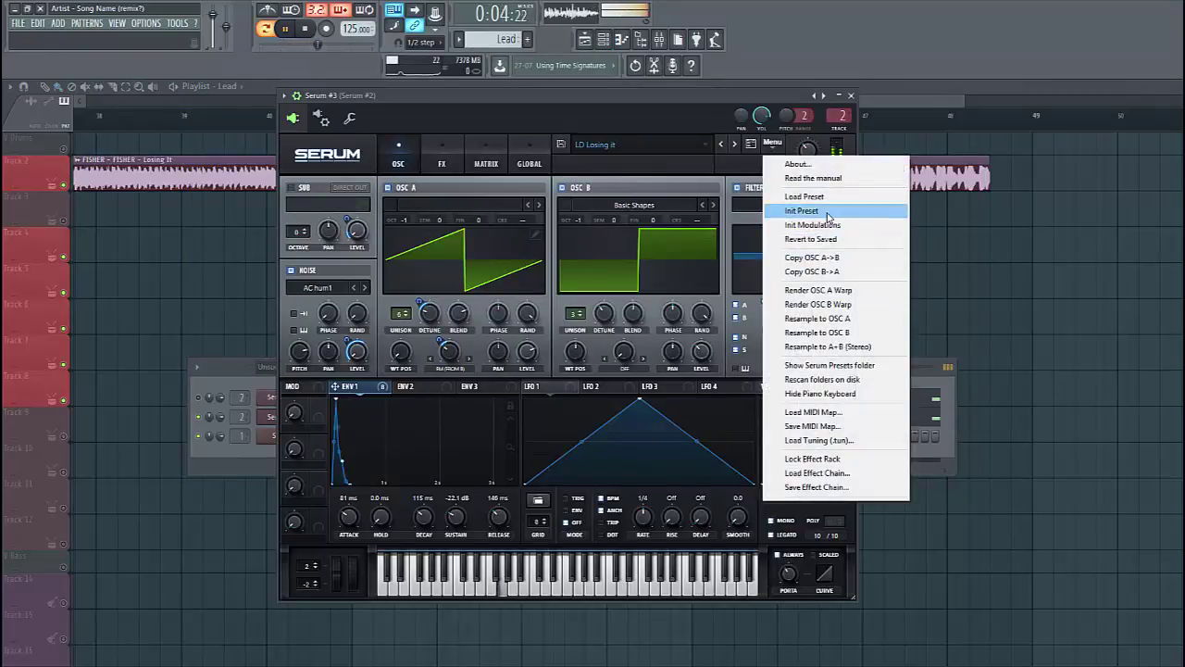
click(797, 178)
drag(405, 220, 405, 231)
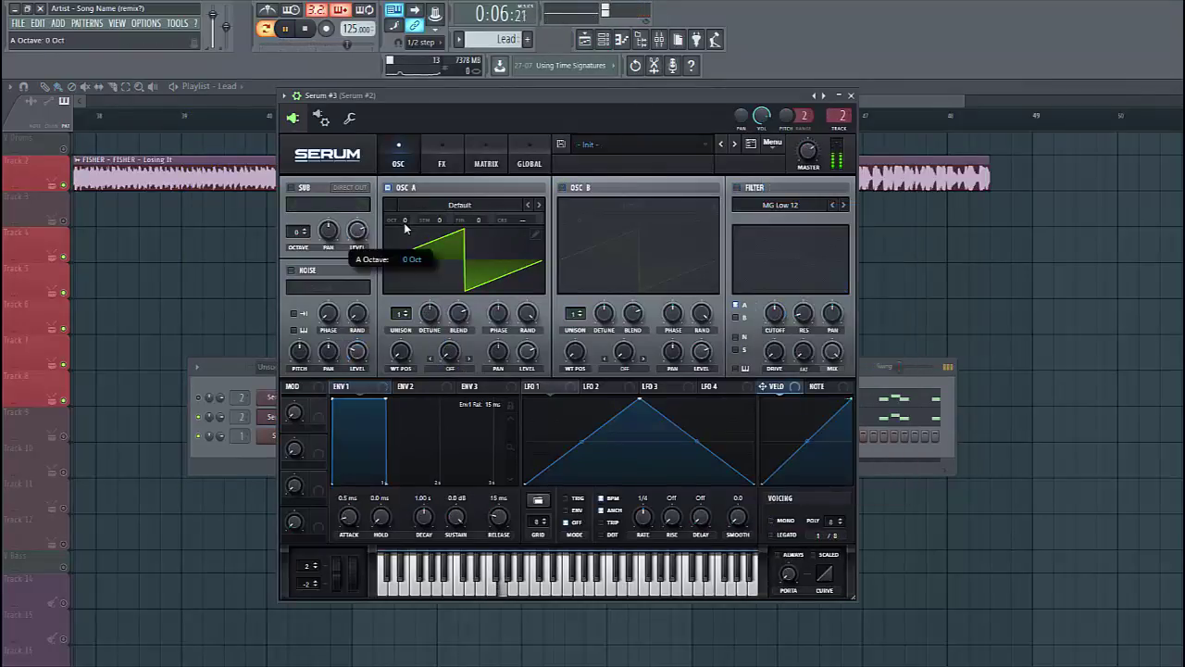
click(738, 187)
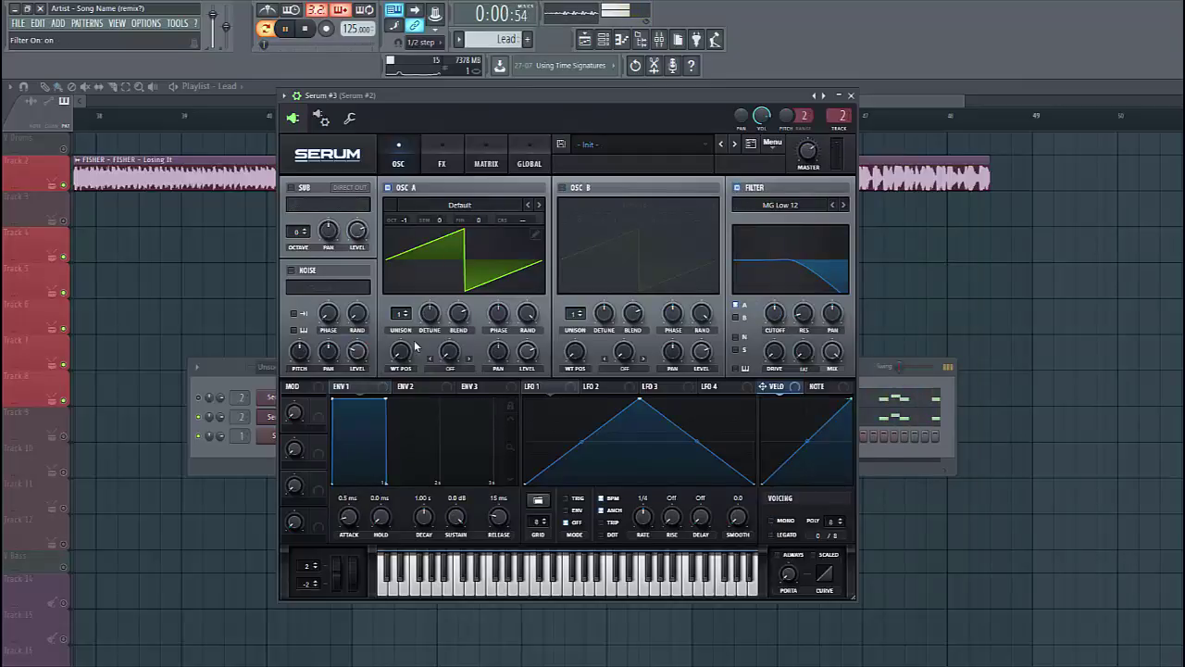
drag(401, 313, 418, 273)
drag(432, 316, 408, 327)
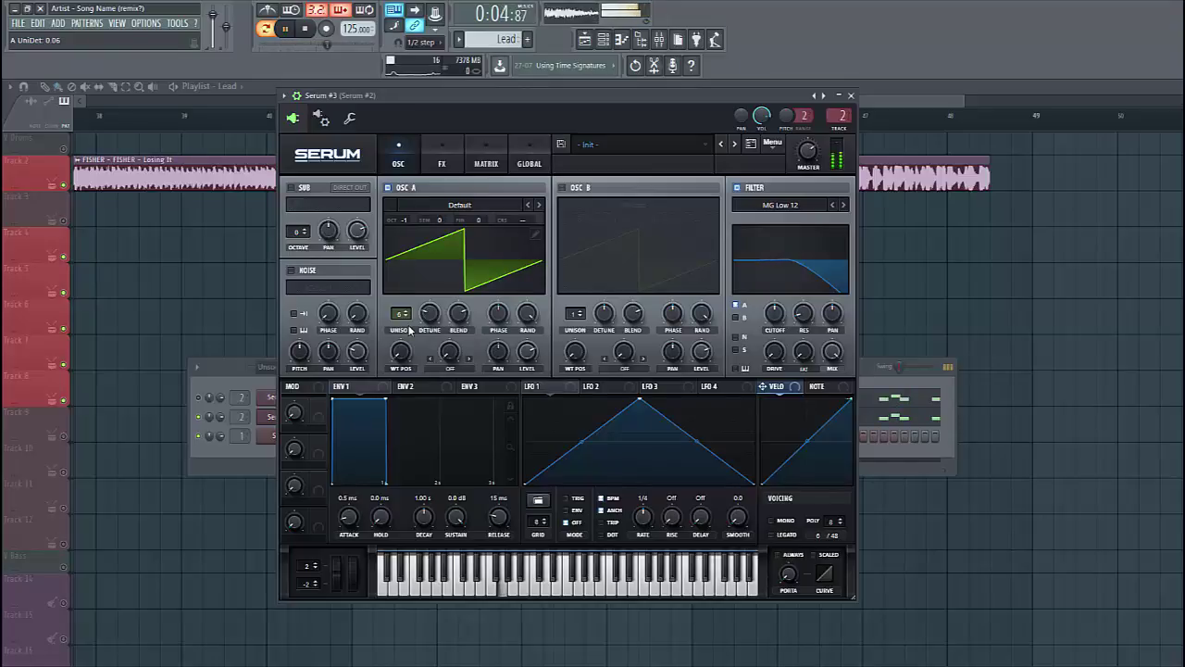
Step: Enable oscillator B with the Basic Shapes square wavetable, octave -1, filter routing and 3 unison voices
click(561, 187)
click(659, 205)
mouse_move(663, 220)
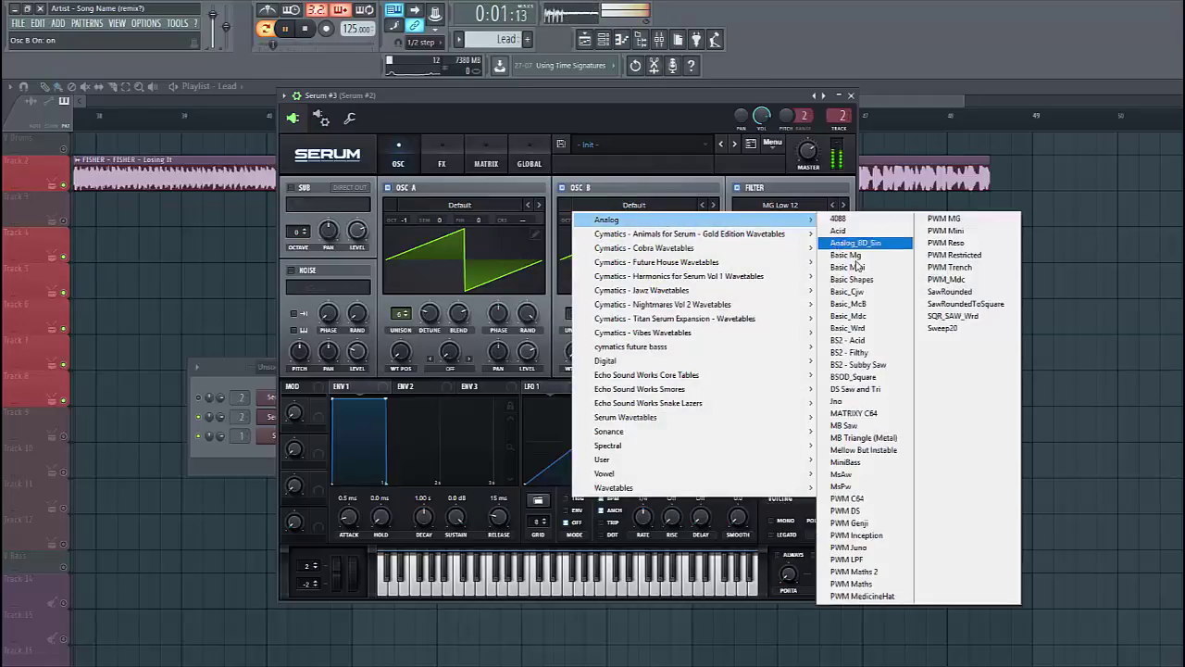
click(856, 279)
scroll(586, 232, up, 3)
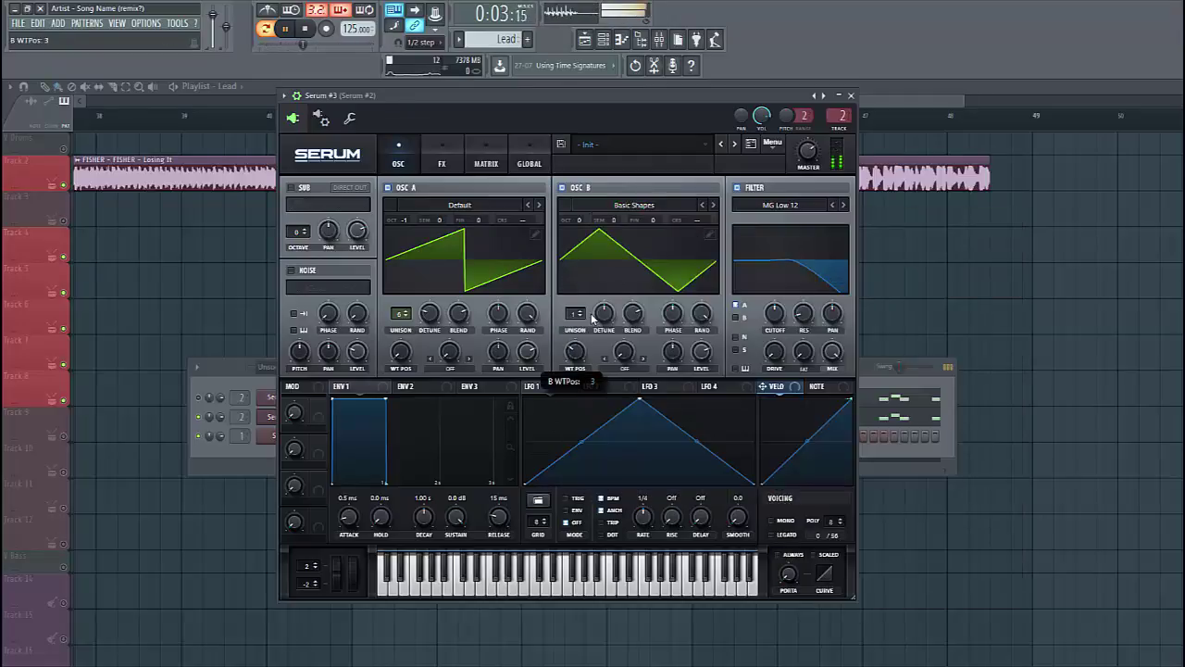
scroll(579, 220, down, 1)
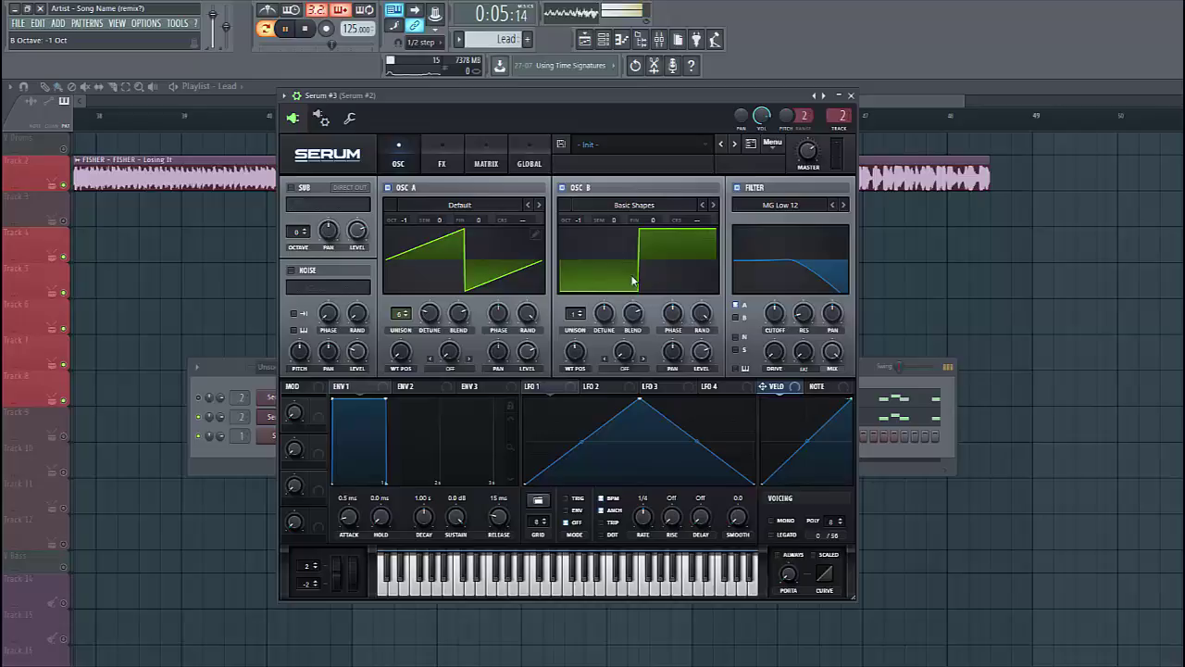
click(734, 318)
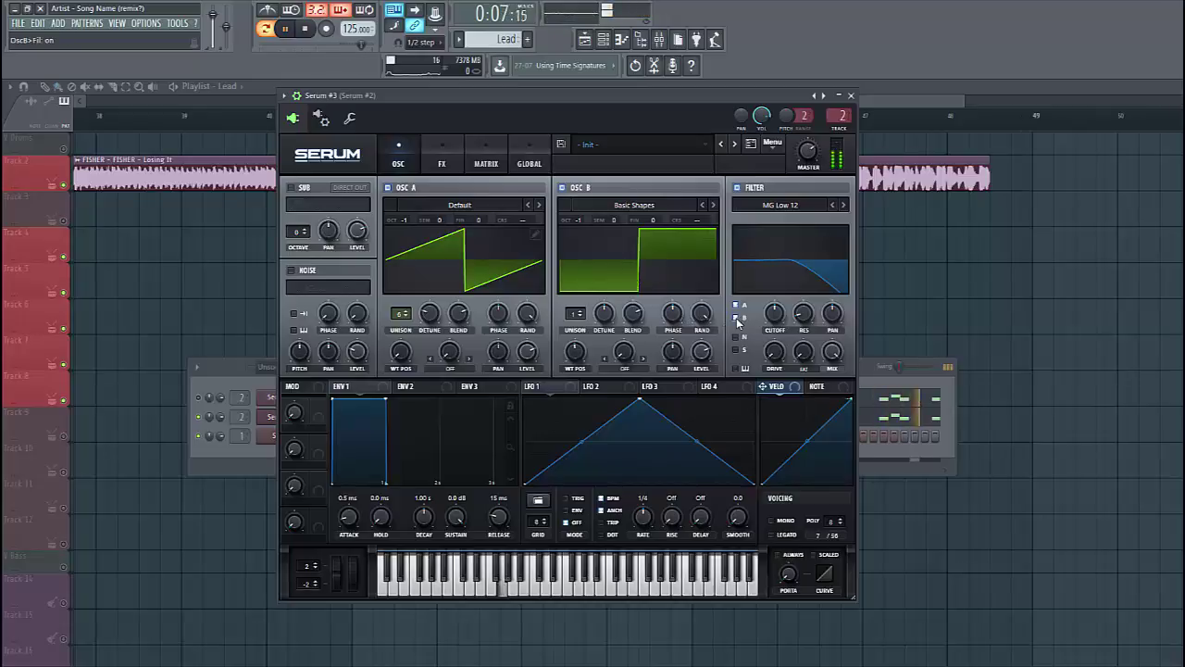
mouse_move(575, 324)
mouse_down()
mouse_move(581, 304)
mouse_move(595, 323)
mouse_move(582, 334)
mouse_up()
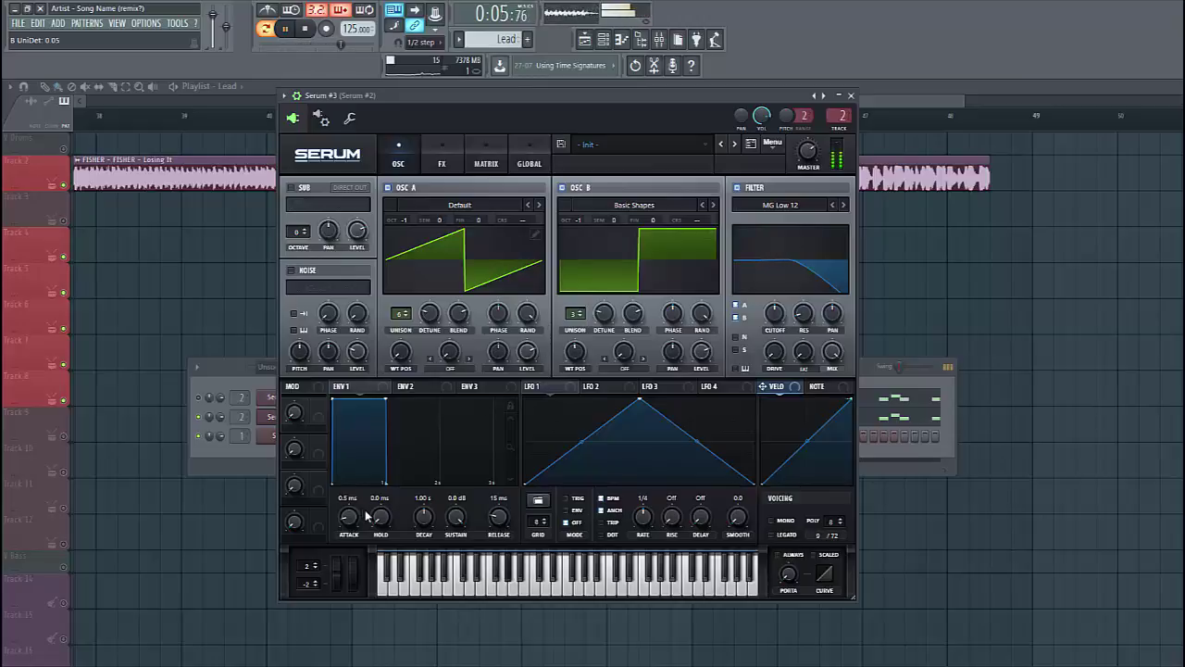
Step: Set envelope 1 to -22.1 dB sustain, 115 ms decay, 82 ms attack and 135 ms release
drag(459, 528, 397, 630)
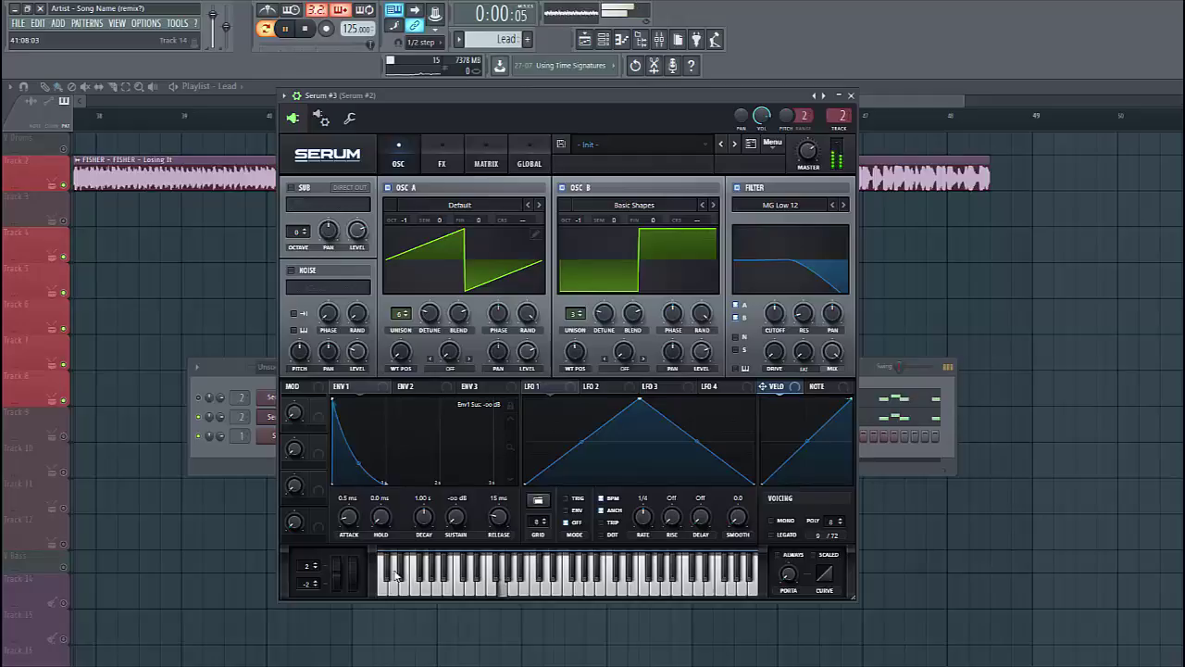
drag(423, 520, 461, 484)
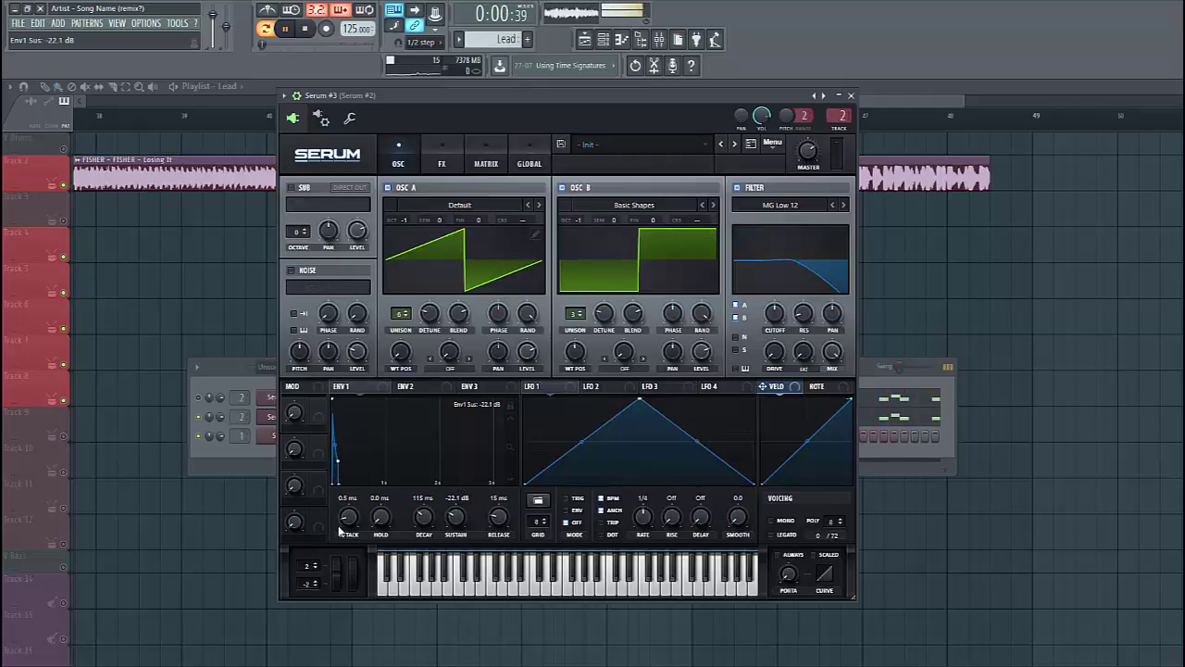
drag(346, 526, 358, 507)
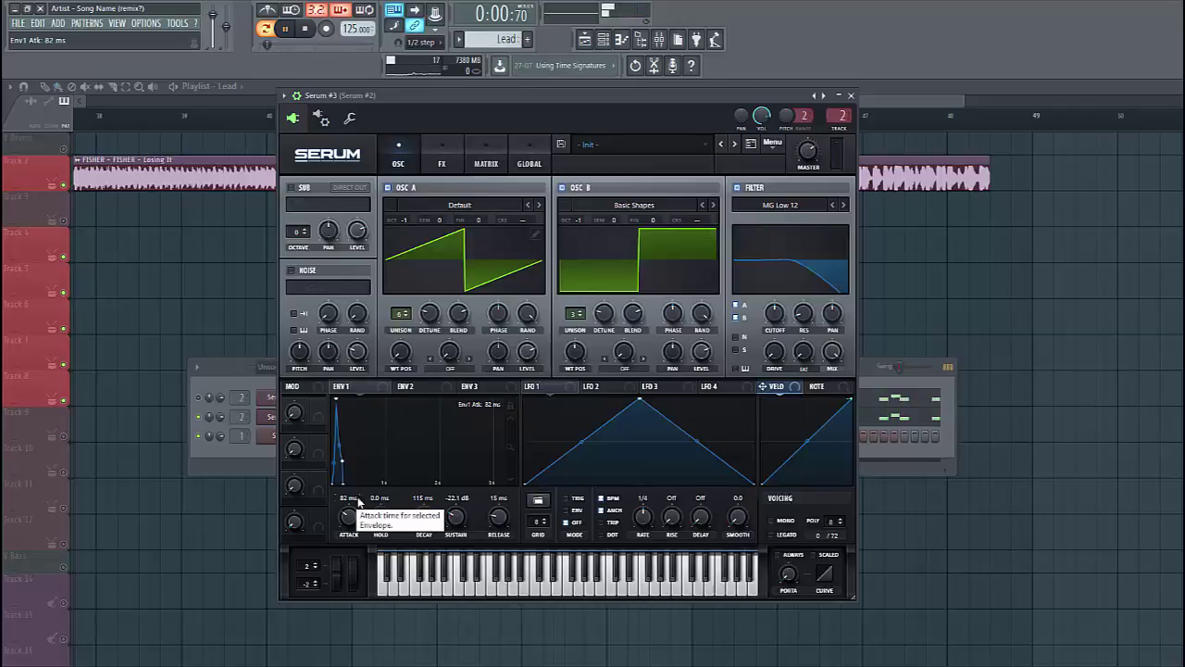
drag(493, 520, 489, 522)
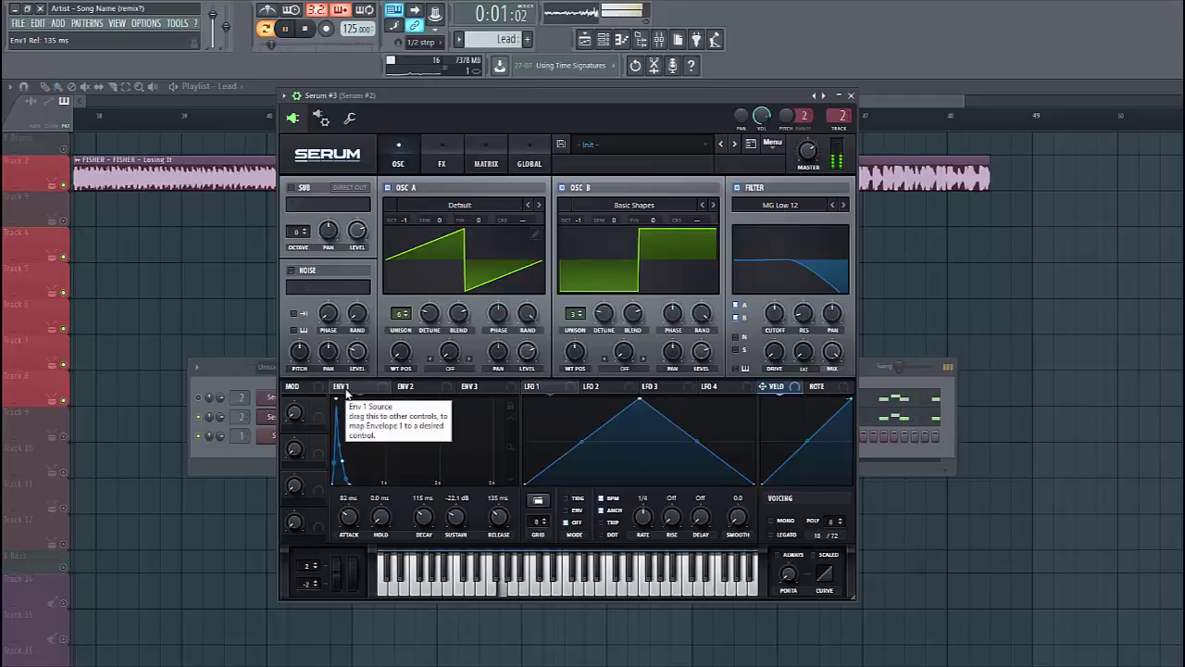
Step: Set oscillator A's warp to FM (from B), modulate its warp and the filter cutoff with envelope 1, then view the mod matrix
click(449, 368)
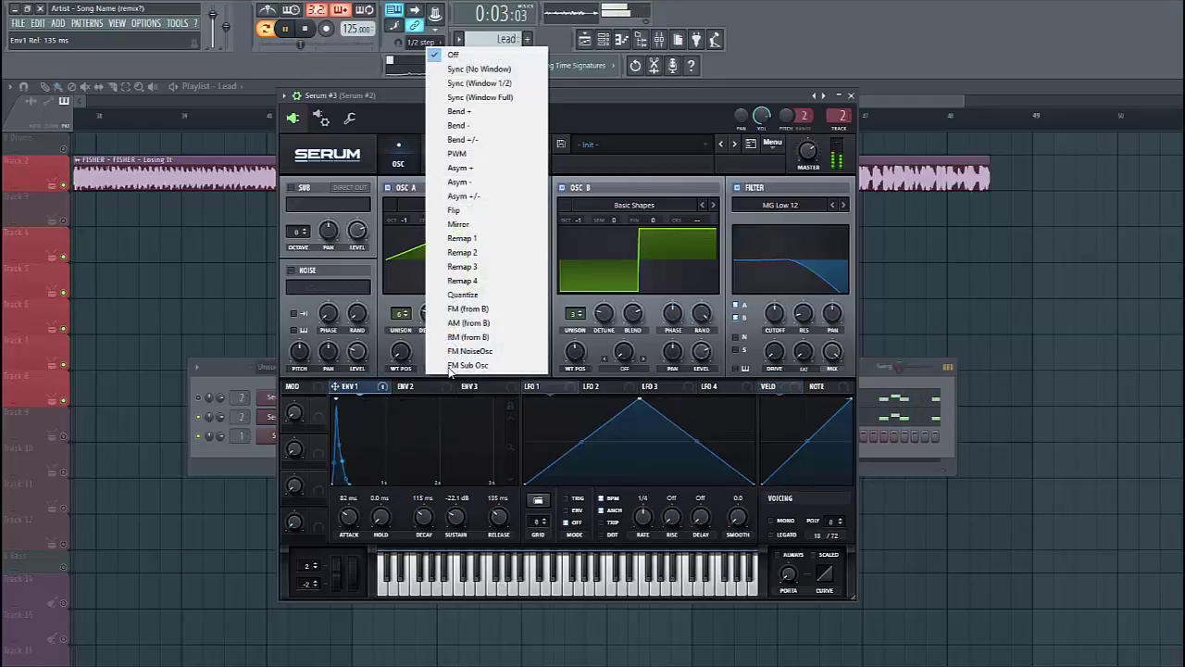
click(458, 308)
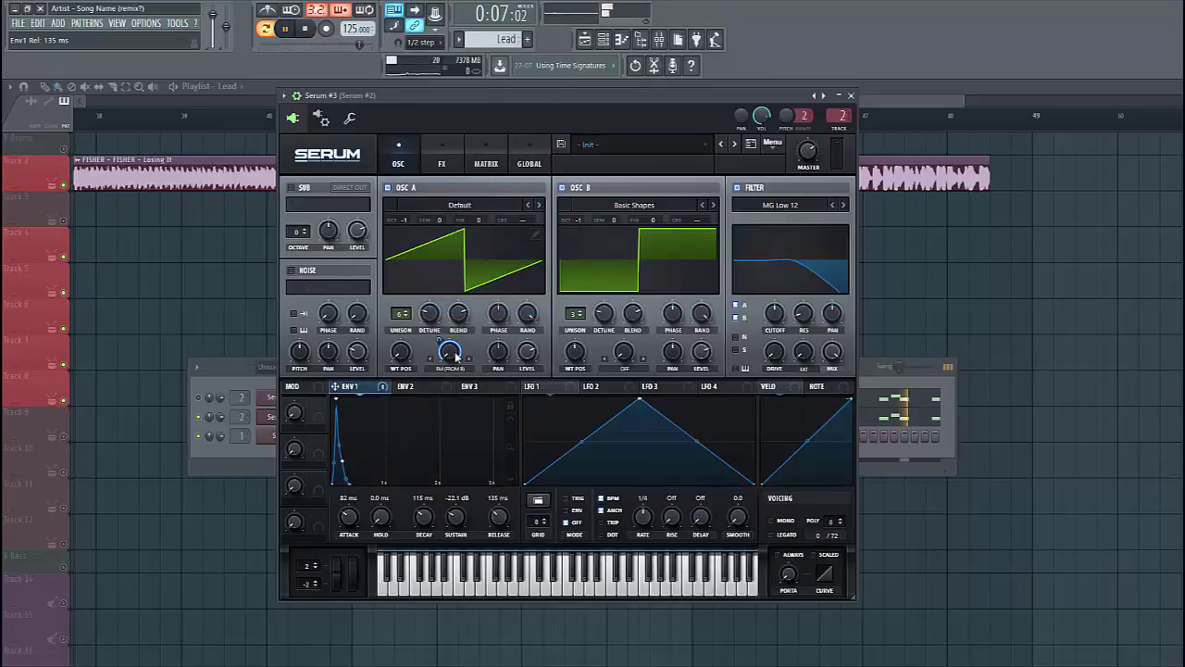
drag(439, 340, 429, 391)
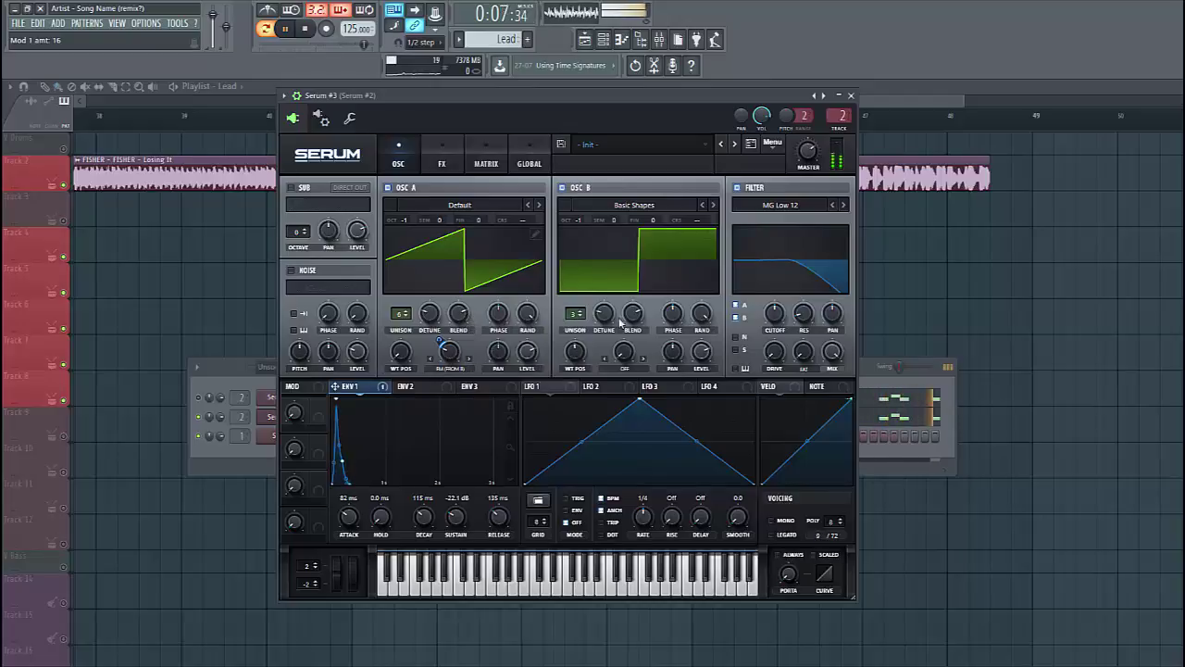
drag(352, 391, 775, 313)
click(482, 147)
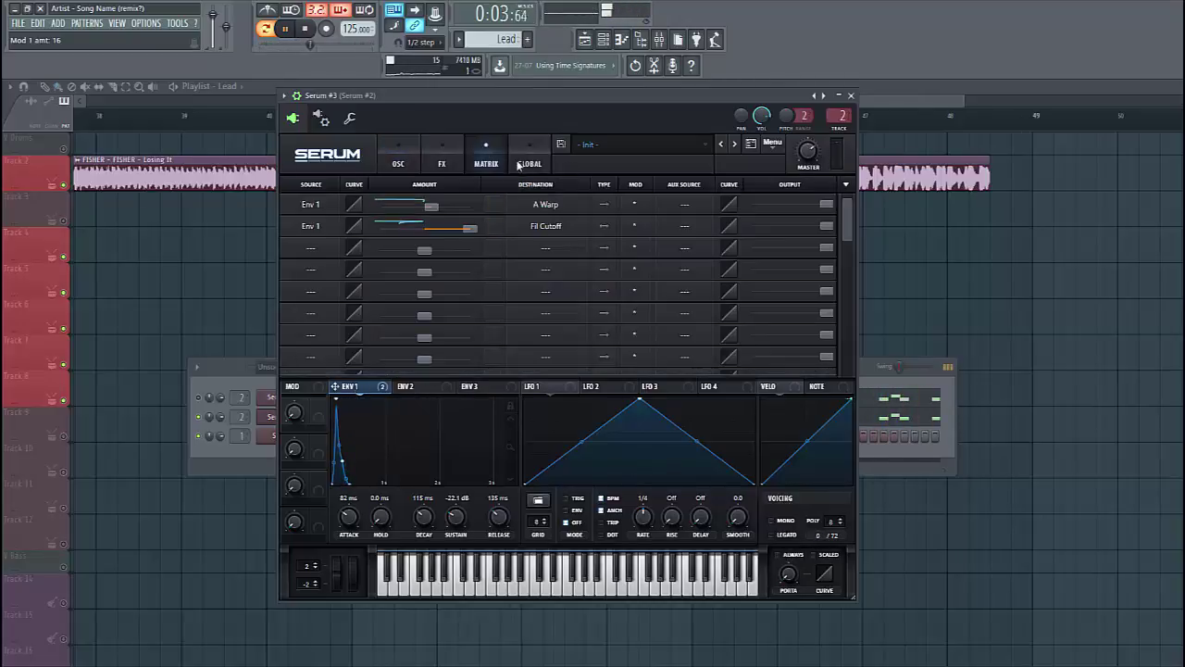
Step: On the oscillator page, adjust envelope 1's cutoff modulation amount down, then back up to 35
click(398, 158)
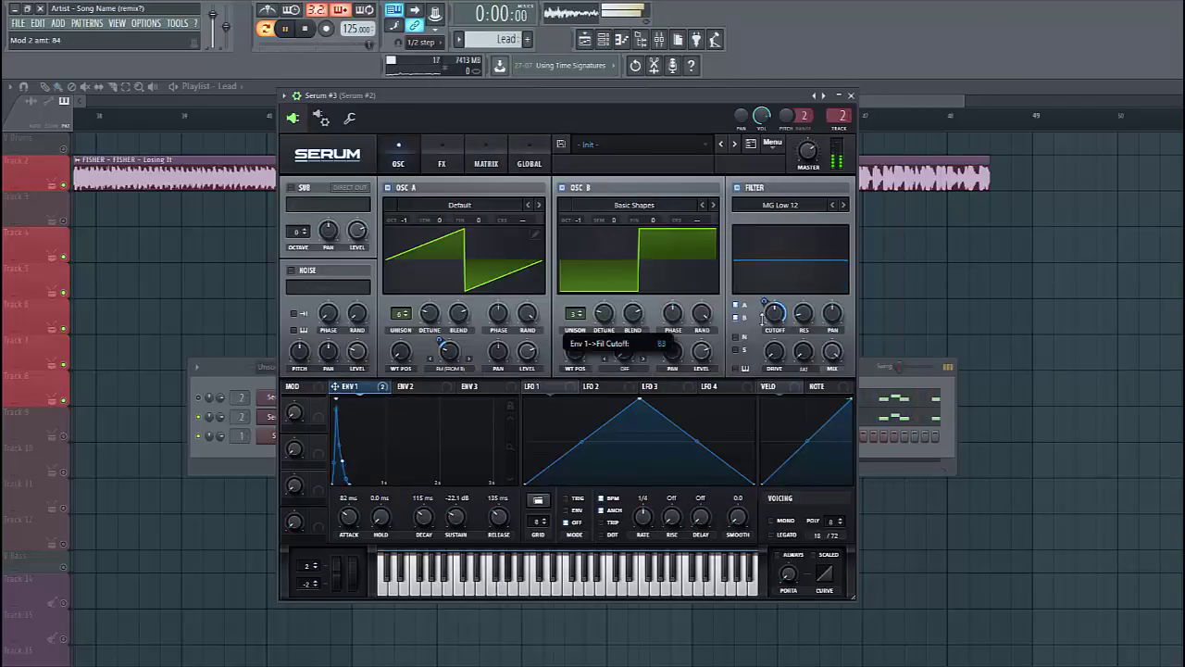
drag(771, 315, 777, 322)
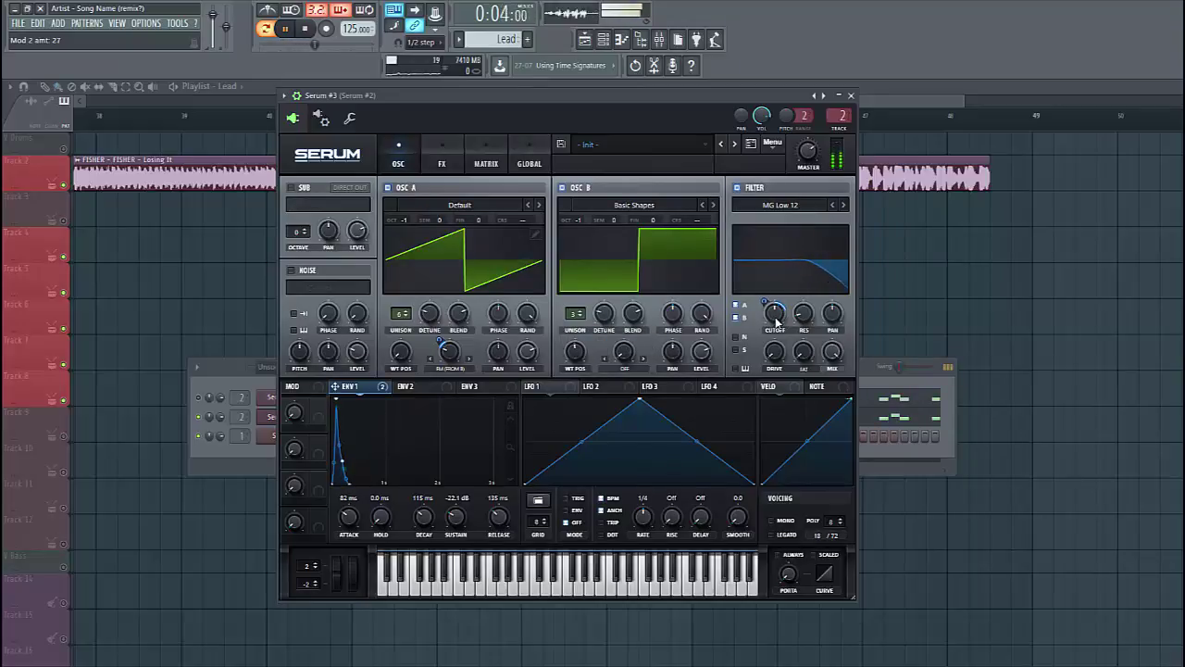
drag(768, 304, 768, 298)
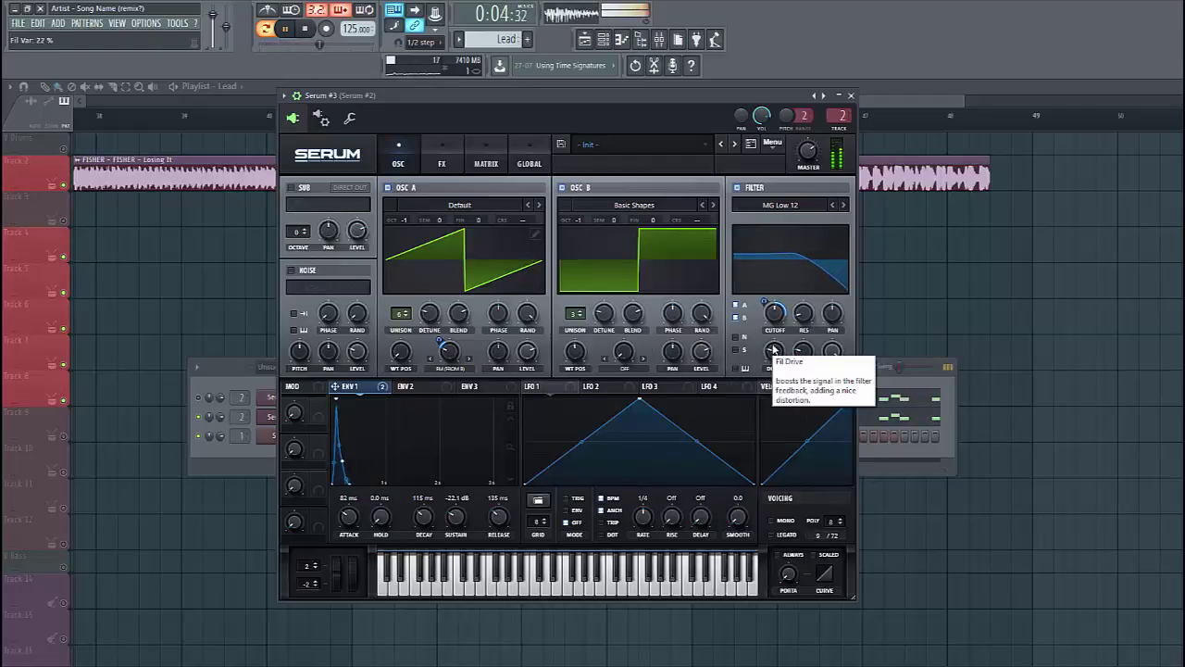
Step: Enable the noise oscillator at 0% level and route it through the filter
click(292, 272)
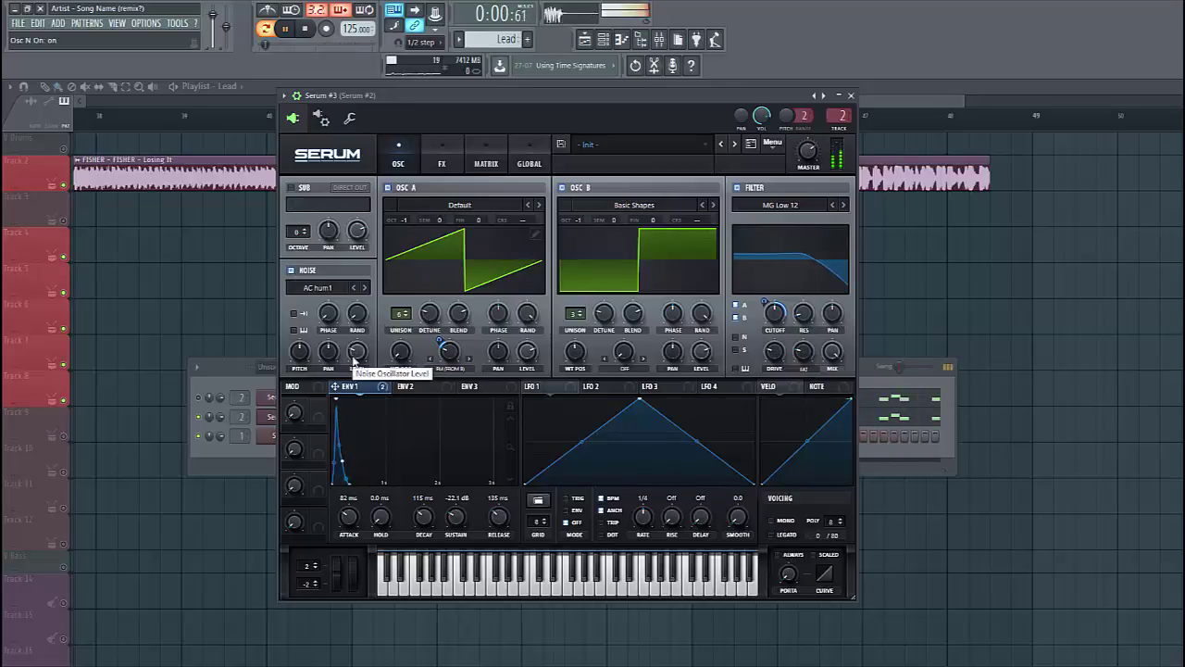
mouse_move(357, 352)
mouse_down()
mouse_move(358, 409)
mouse_move(356, 352)
mouse_up()
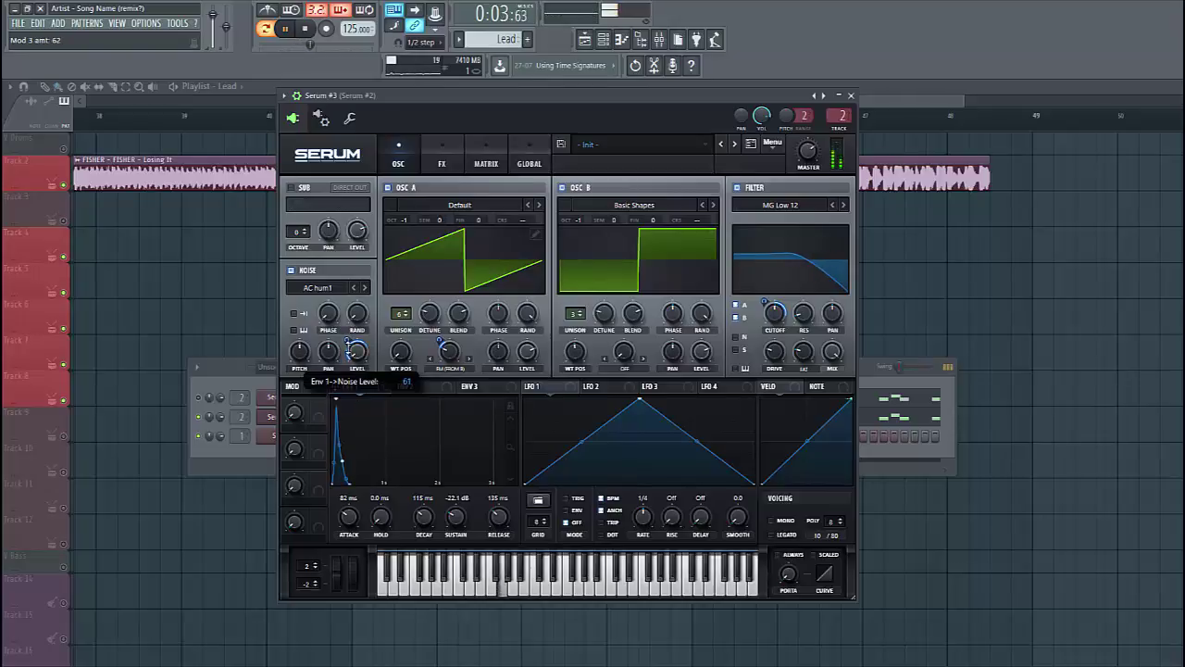
click(736, 338)
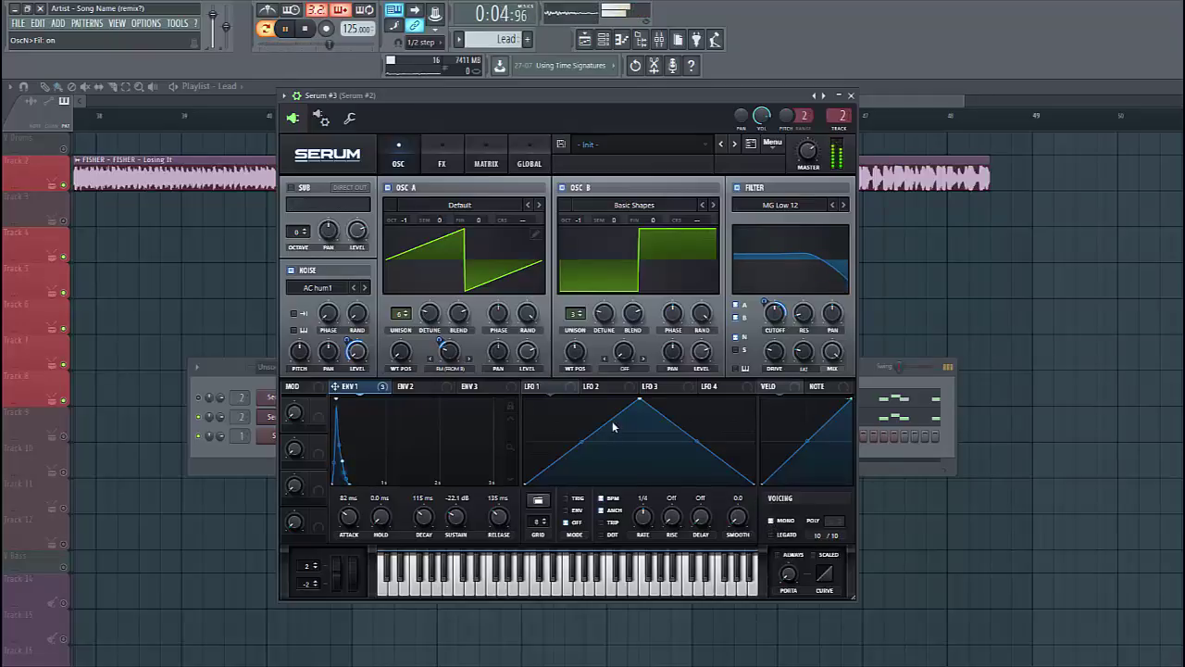
Step: In the FX rack, turn on Hyper/Dimension and raise the Dimension size to about 24%
click(444, 156)
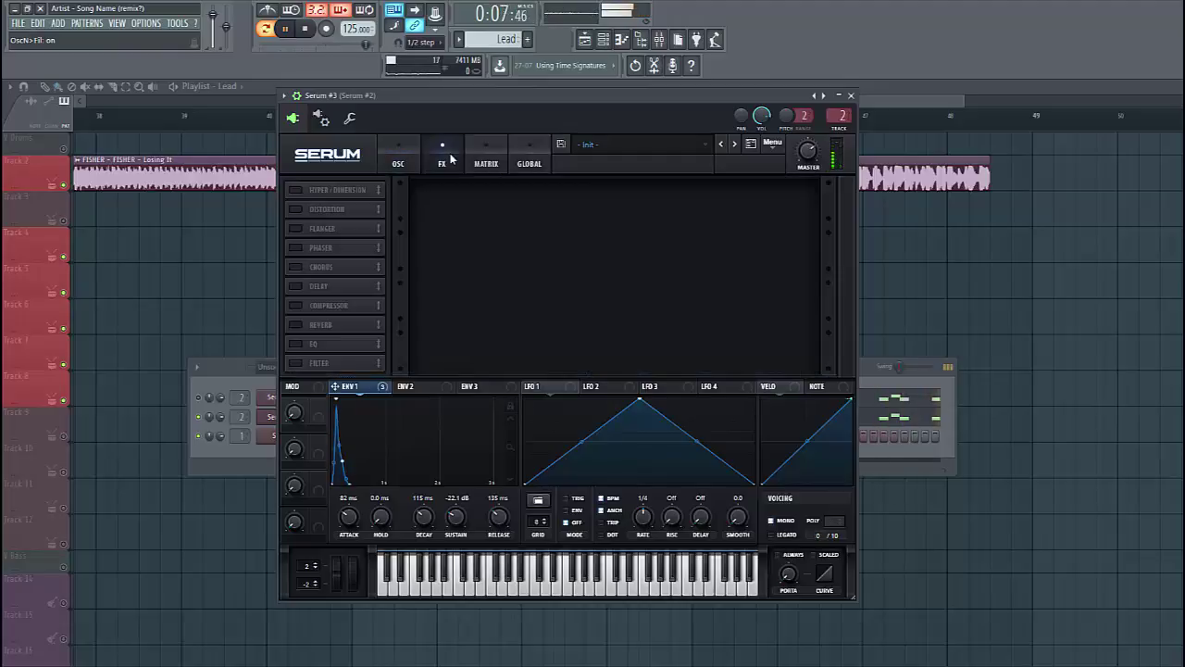
click(294, 190)
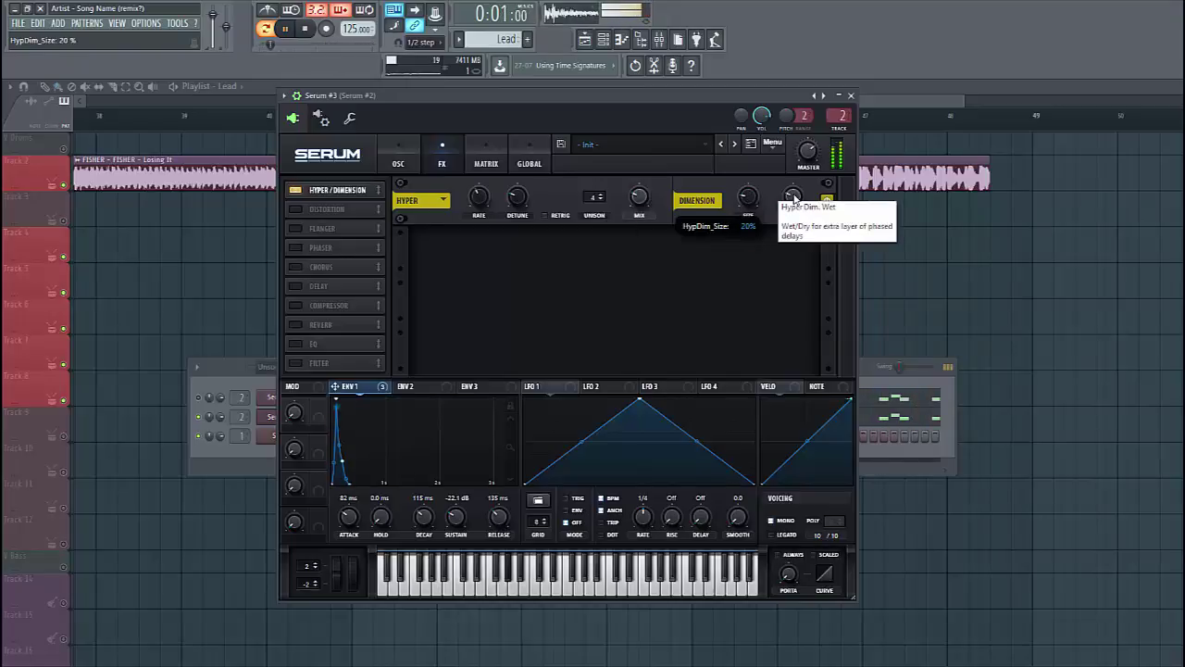
scroll(749, 197, up, 2)
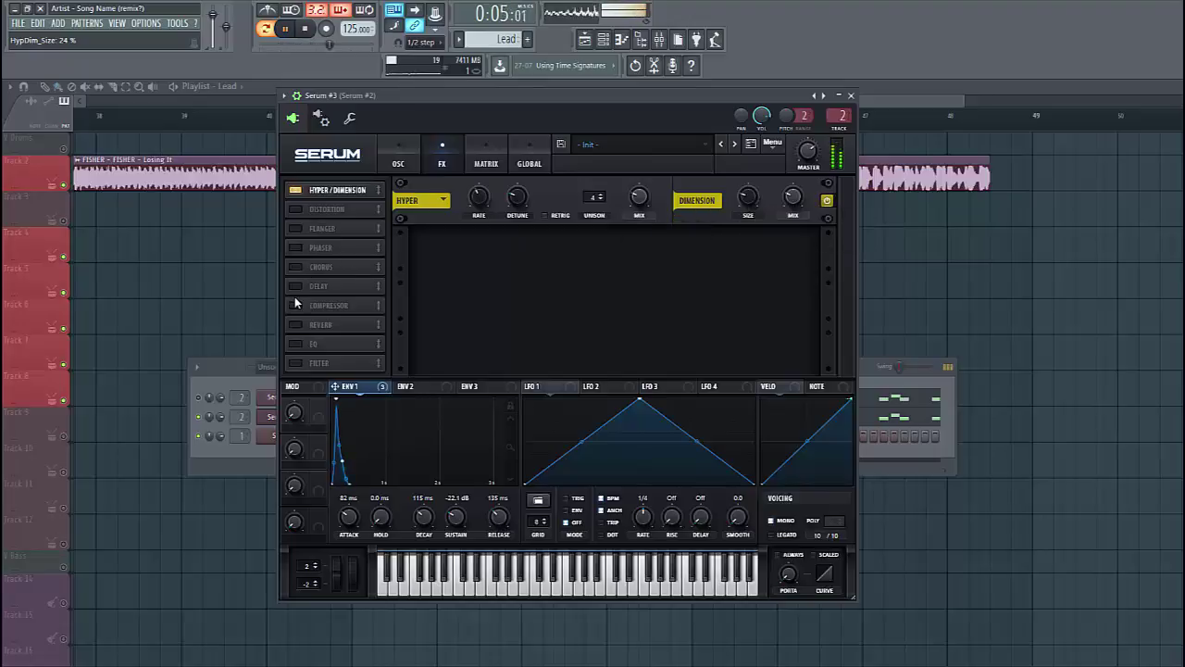
Step: Enable Distortion in Diode 1 mode and modulate its drive with envelope 1
click(296, 325)
click(296, 325)
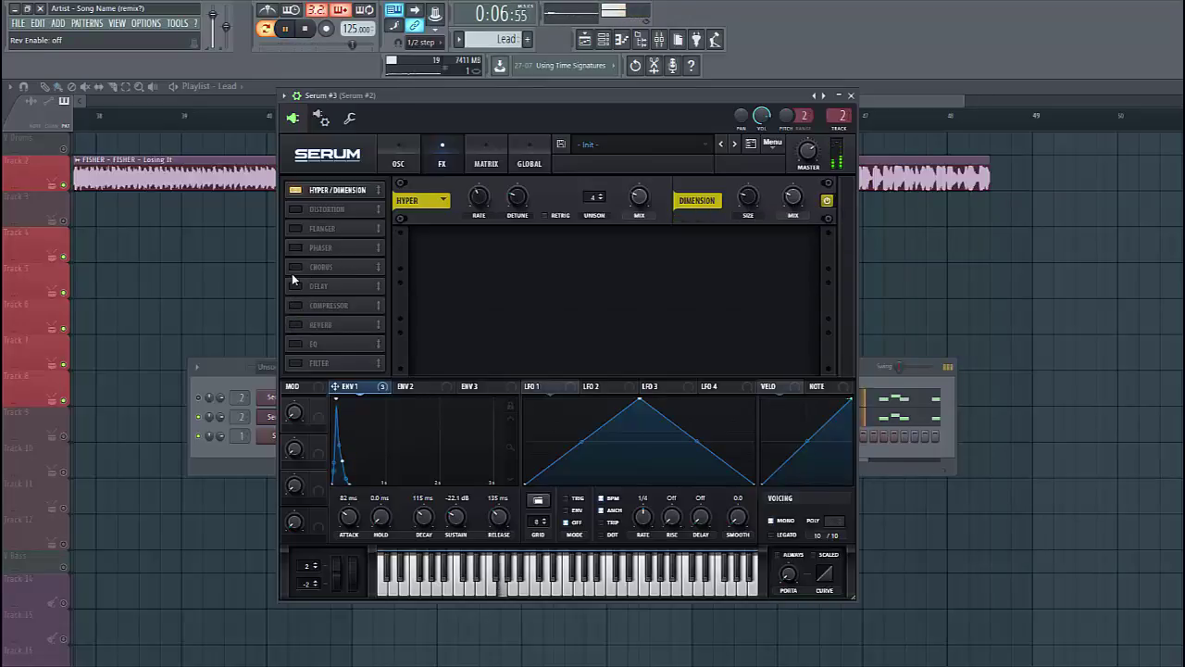
click(296, 211)
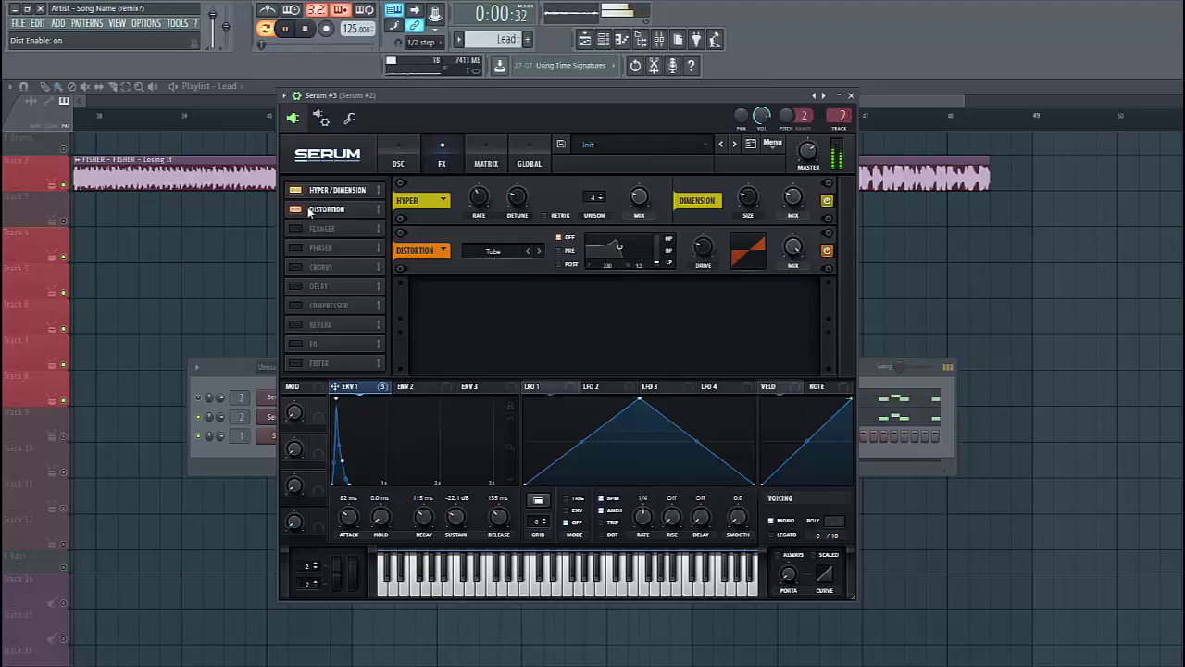
click(475, 241)
click(524, 313)
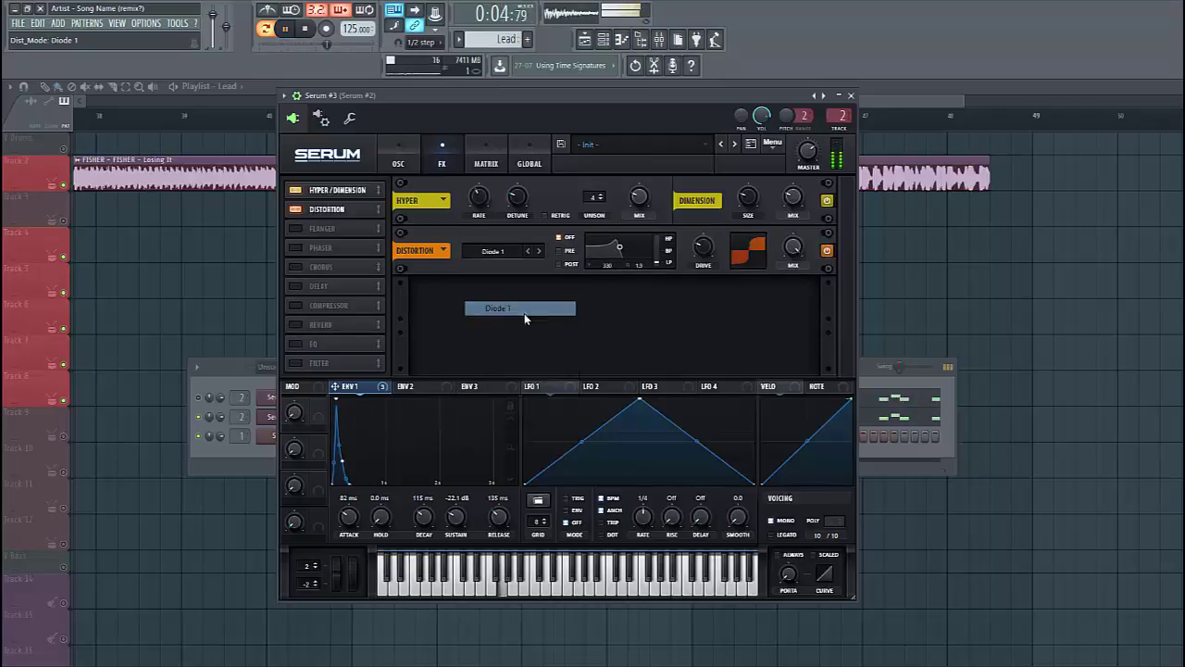
click(700, 258)
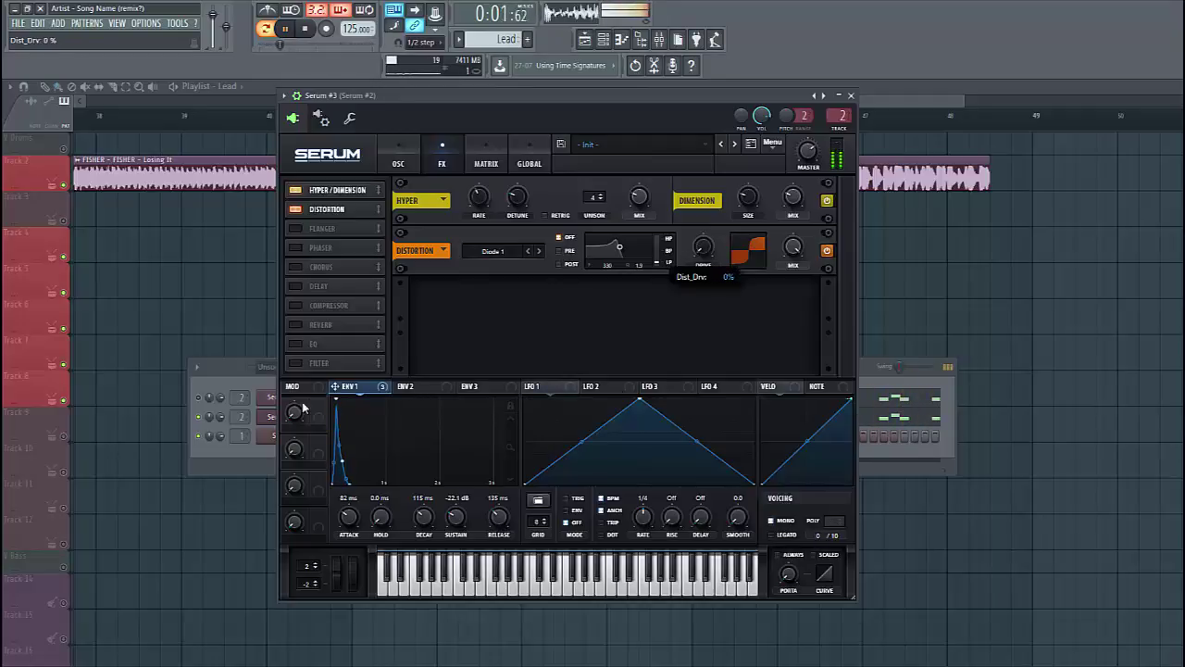
drag(701, 247, 683, 281)
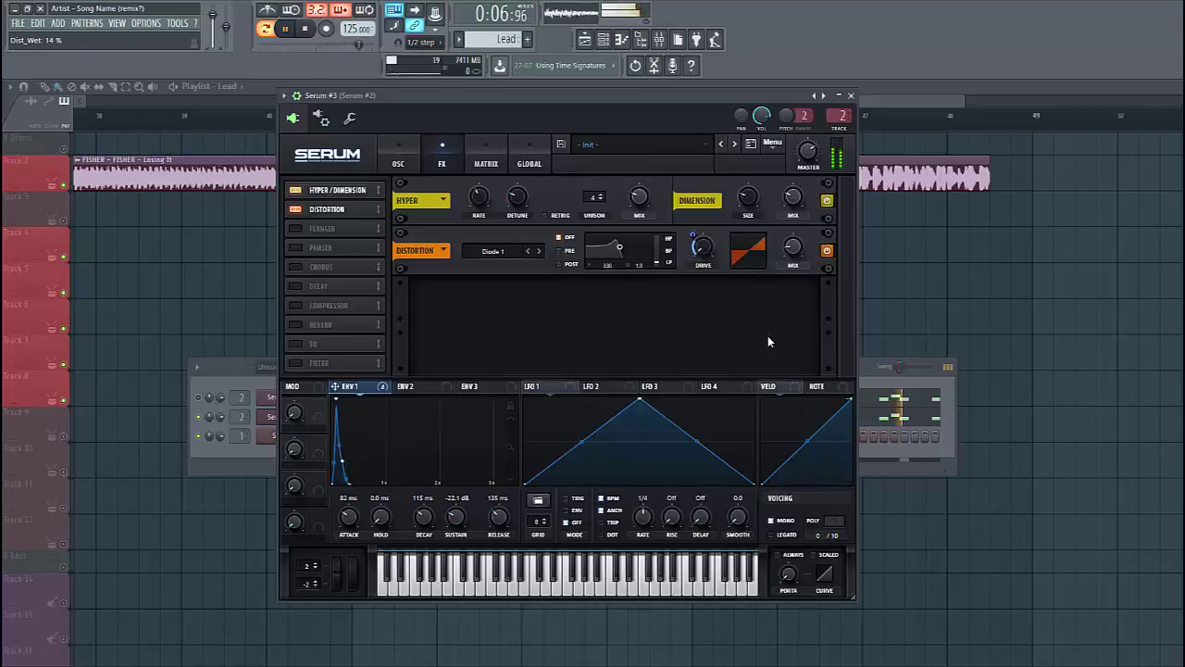
Step: Enable Chorus and bring its mix down to about 18%
click(296, 266)
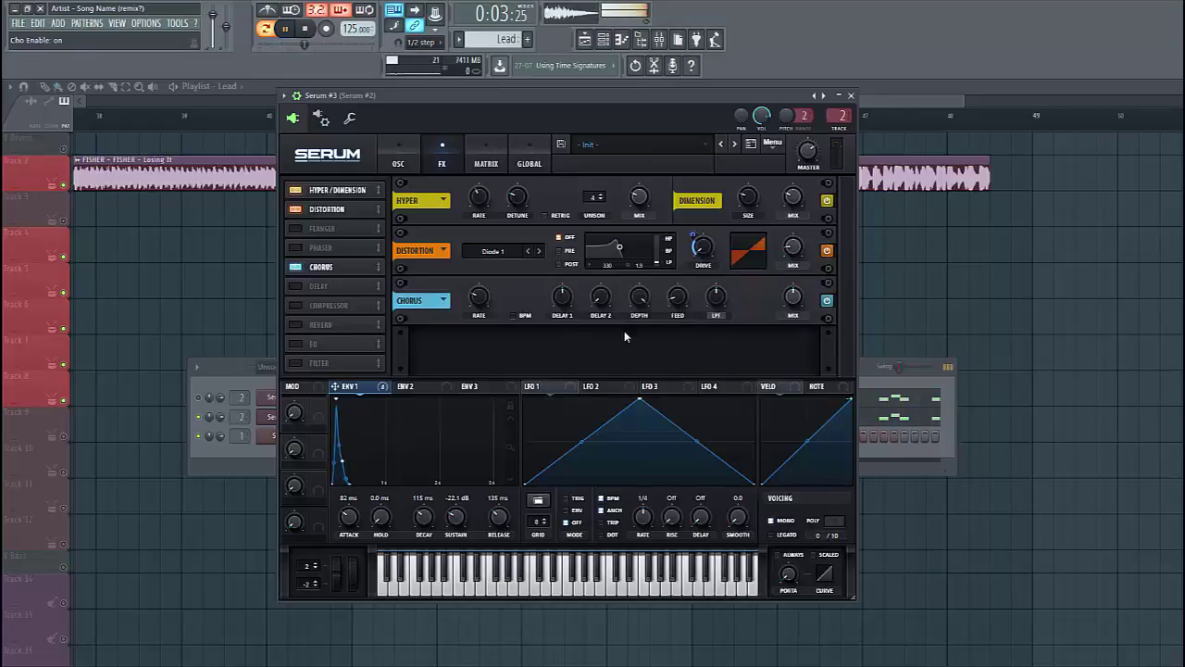
drag(800, 304, 760, 378)
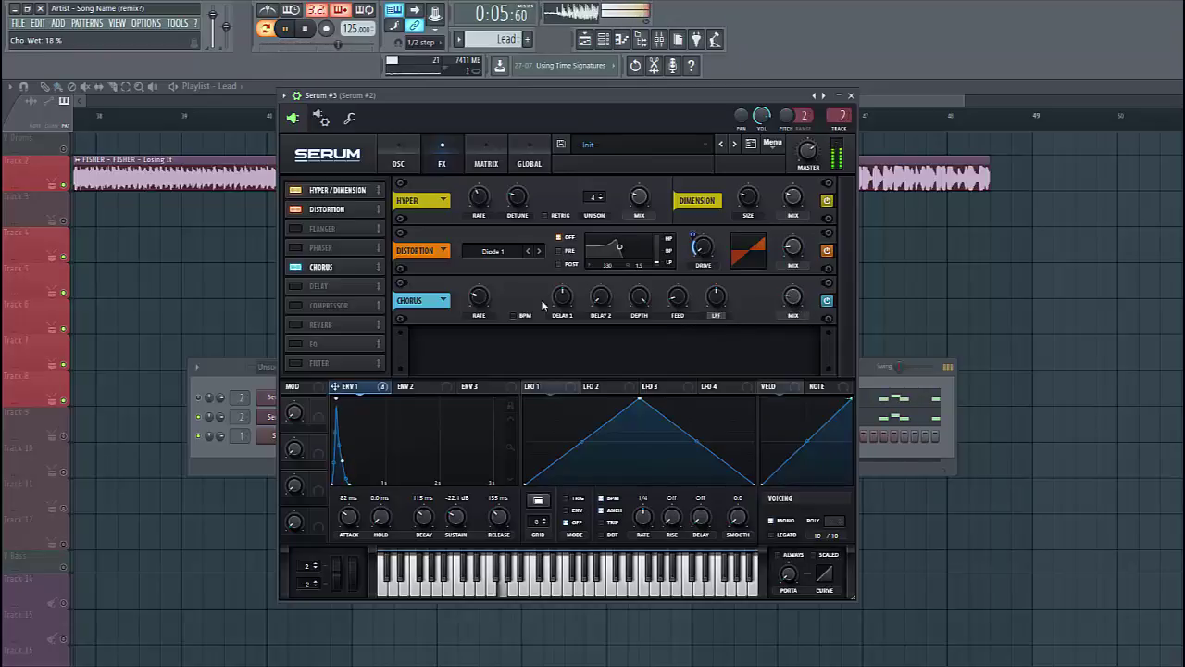
Step: Turn on Serum's Compressor in multiband mode with makeup gain raised to 8 dB
click(344, 307)
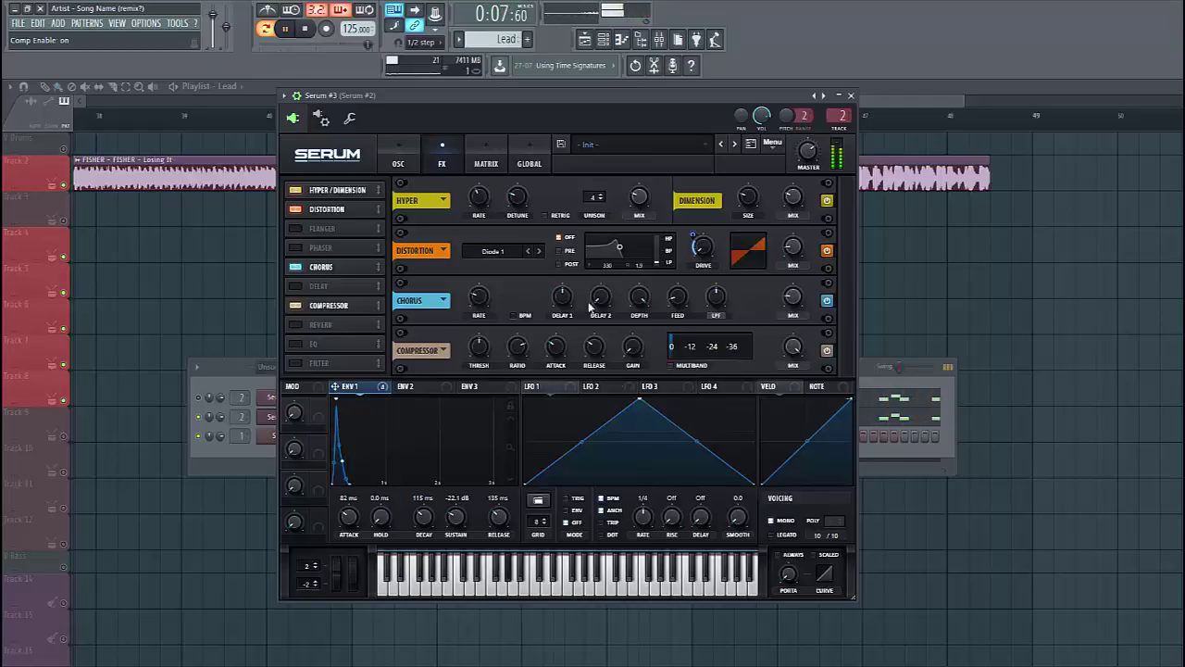
click(670, 365)
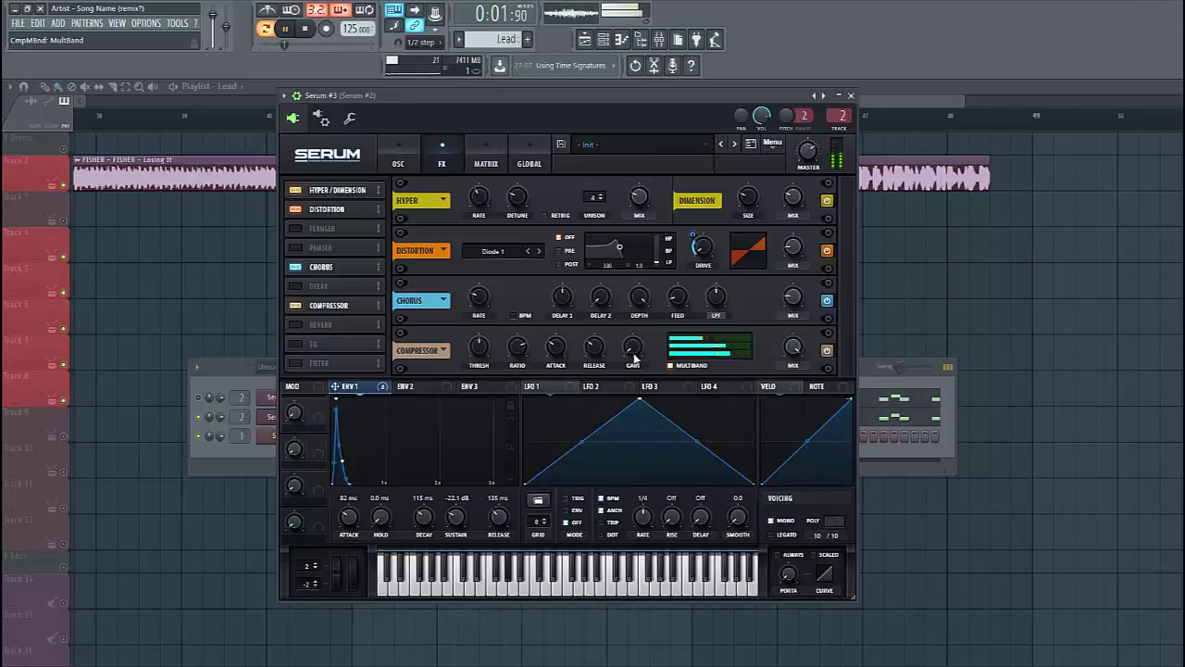
scroll(634, 356, up, 2)
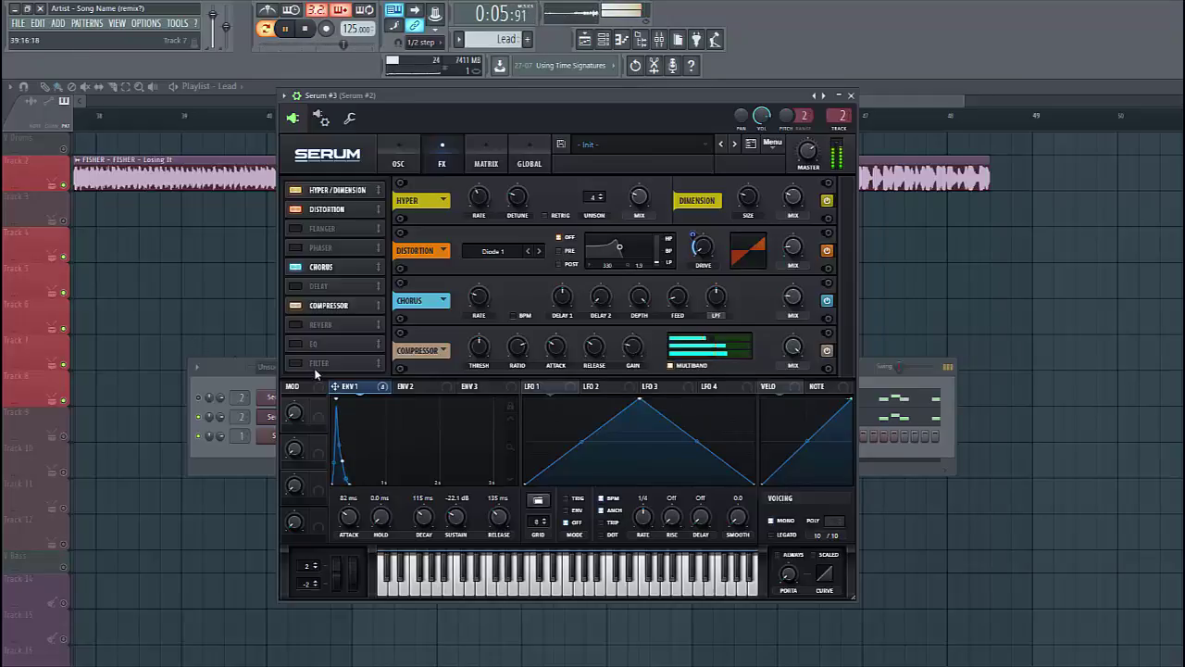
Step: Enable Serum's EQ with a 229 Hz low cut, and modulate the high-band gain with Envelope 1
click(293, 344)
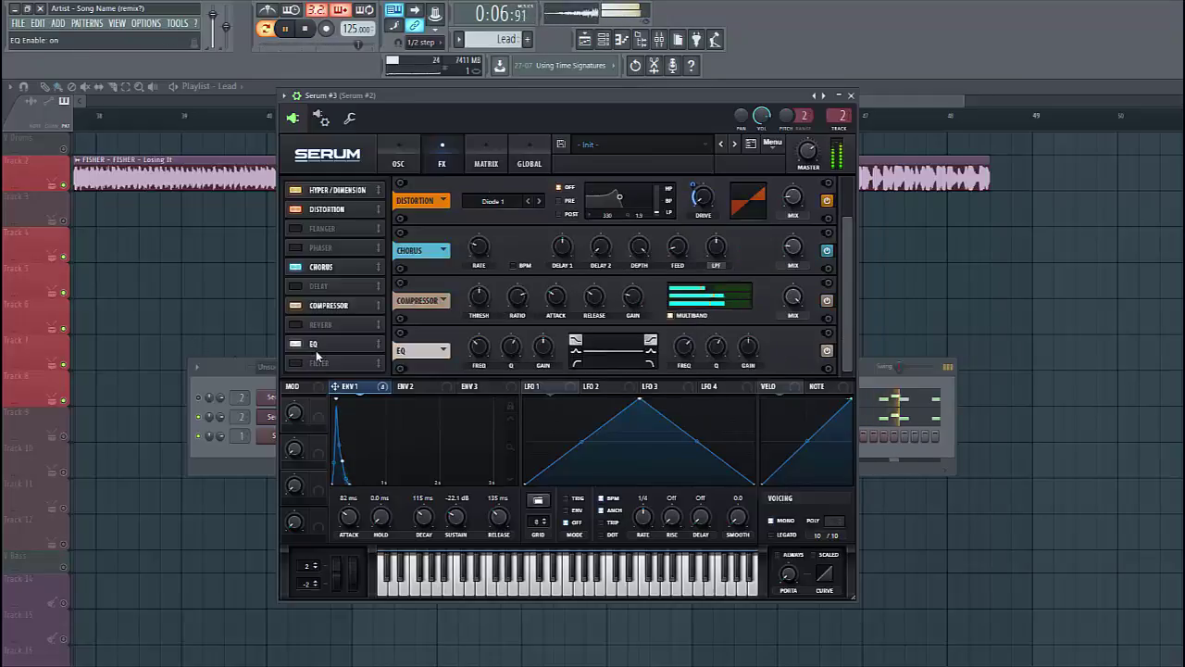
click(575, 361)
scroll(478, 350, down, 2)
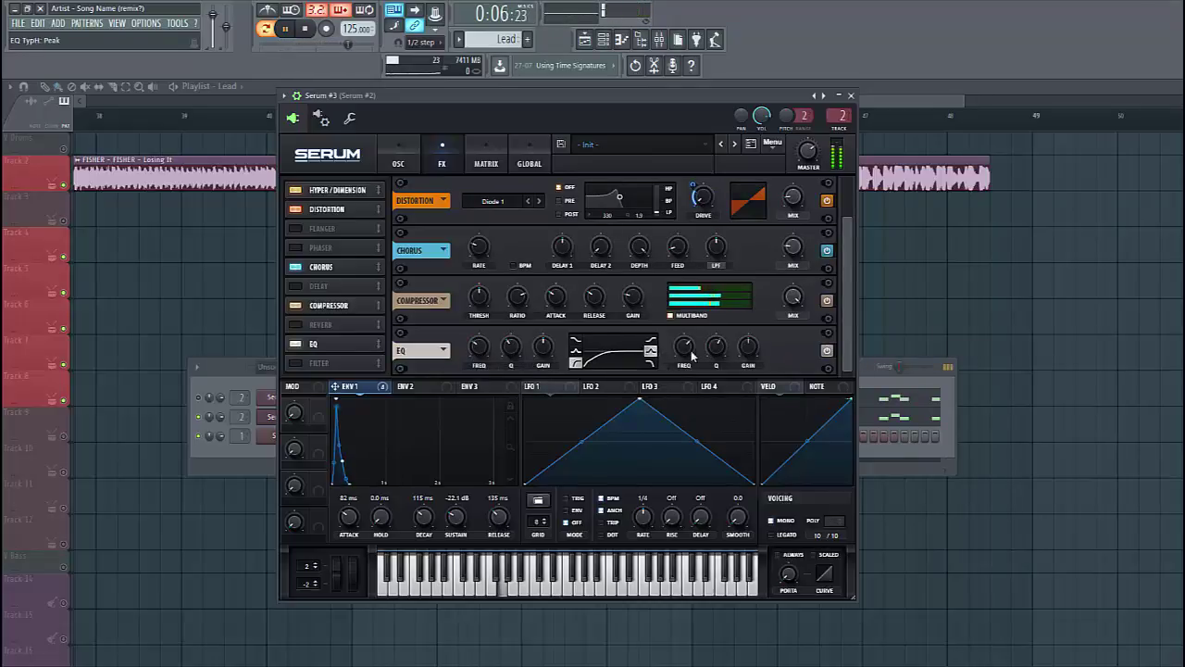
scroll(747, 345, up, 2)
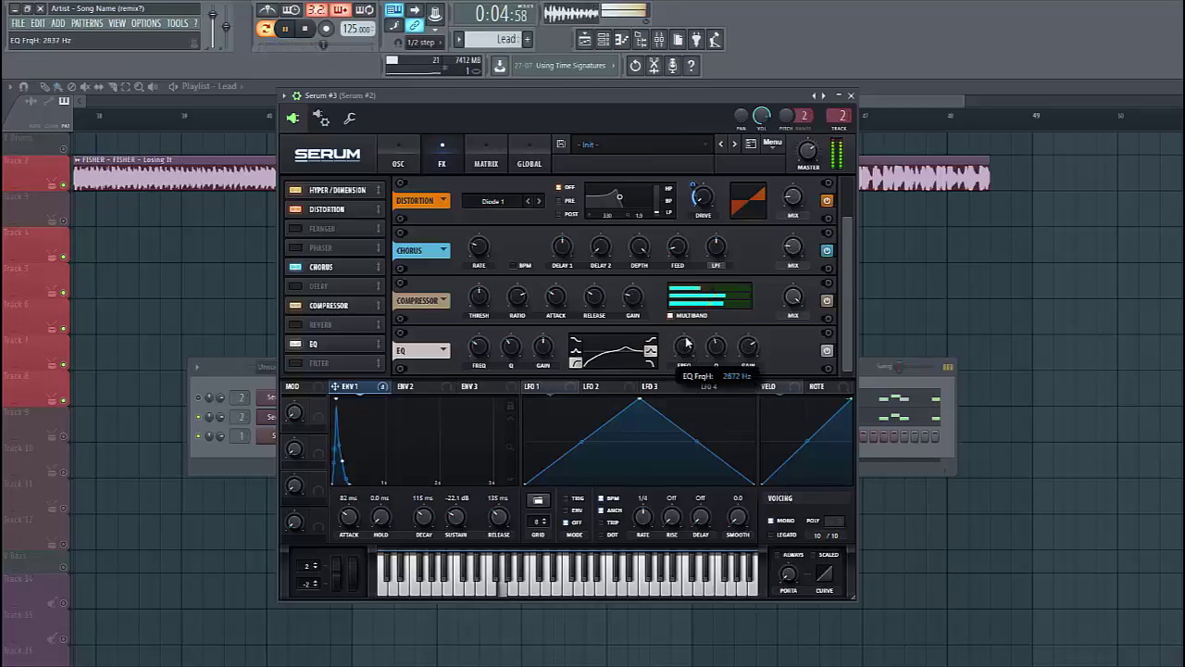
scroll(750, 346, down, 6)
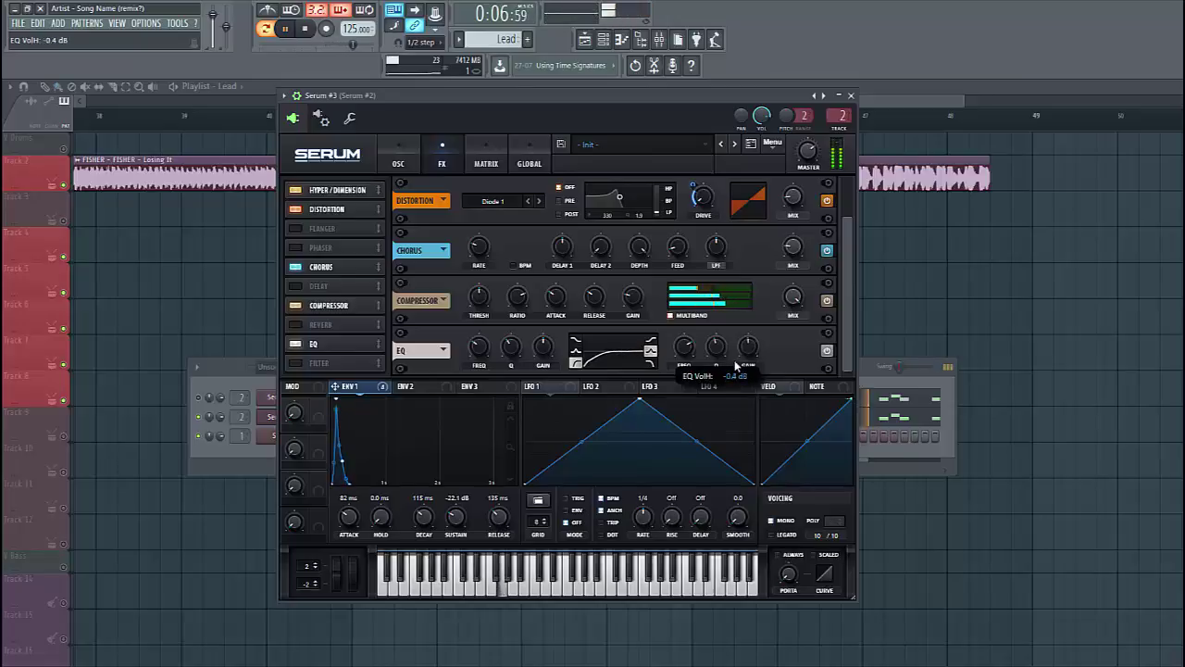
drag(336, 388, 729, 363)
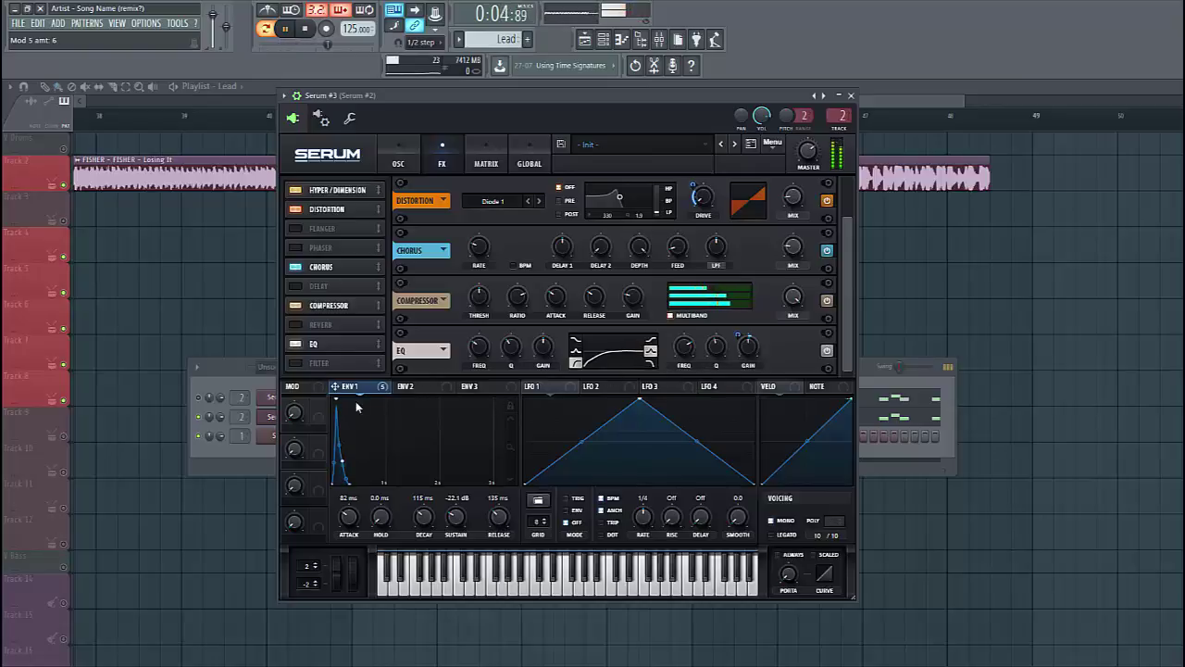
Step: Turn on Serum's Filter effect and set its type to Misc > Reverb
click(301, 367)
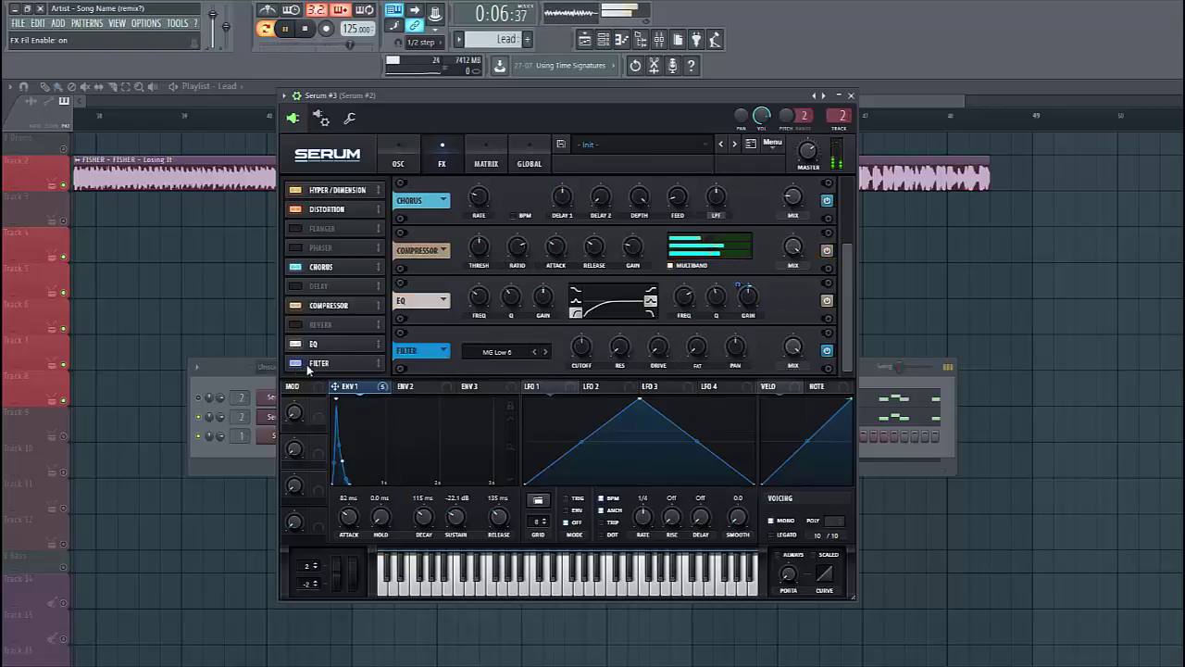
click(499, 354)
mouse_move(503, 408)
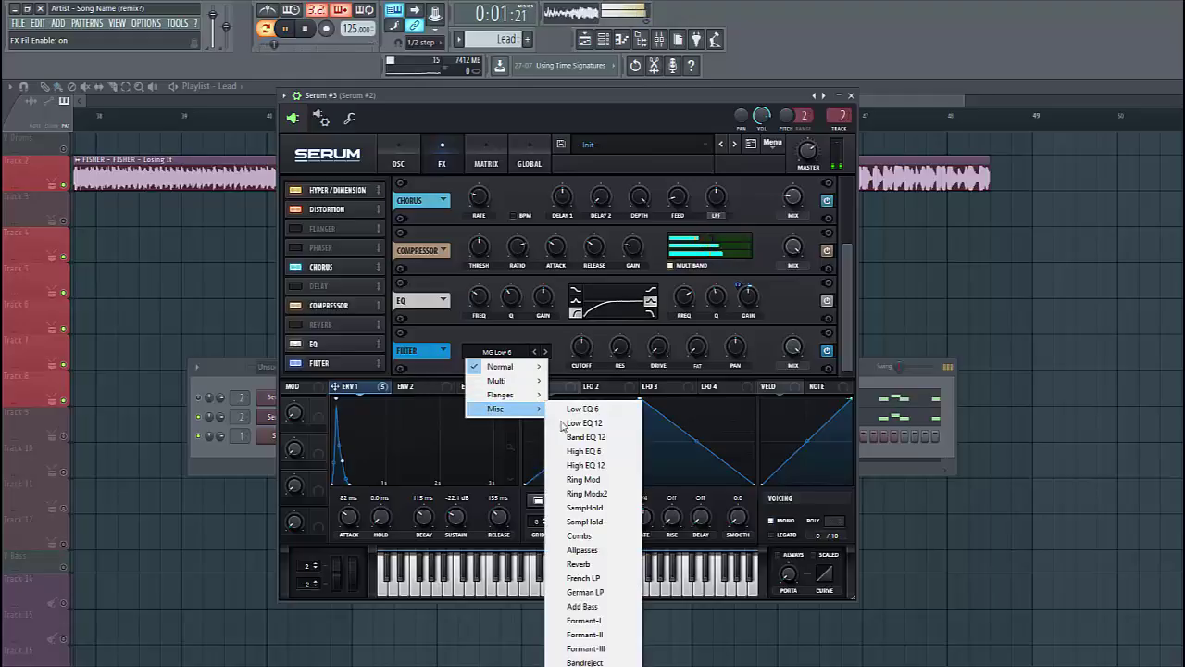
click(581, 564)
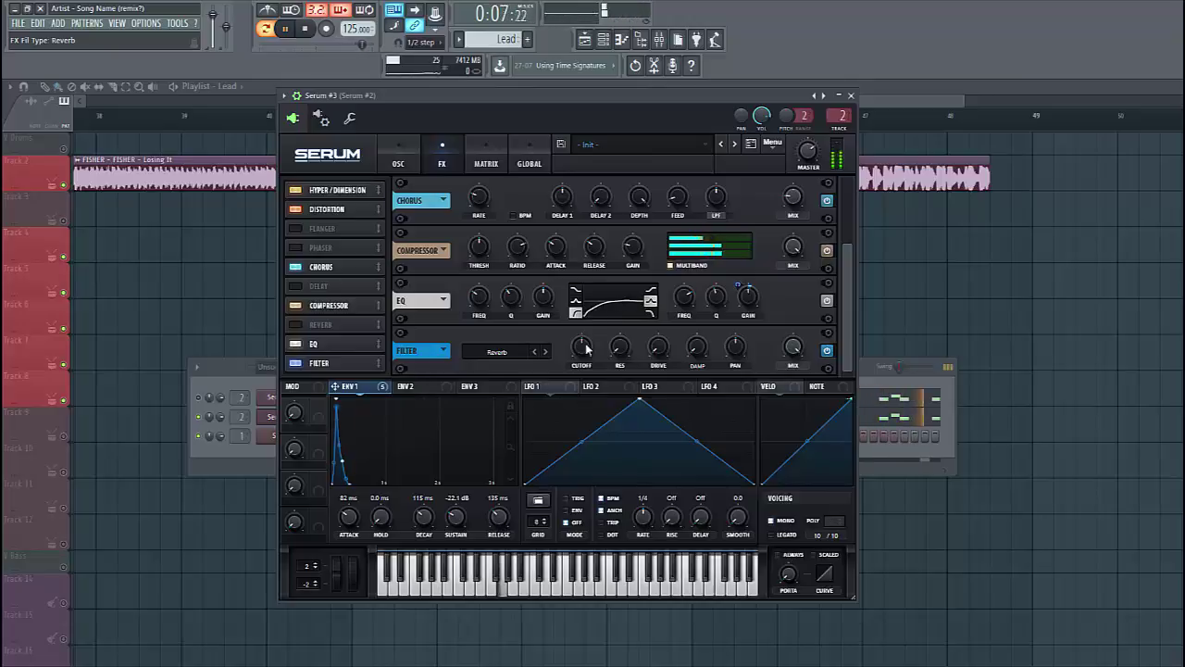
Step: Raise the reverb filter cutoff, drop drive to about 2%, and set mix to 68%
mouse_move(586, 348)
drag(585, 347, 596, 313)
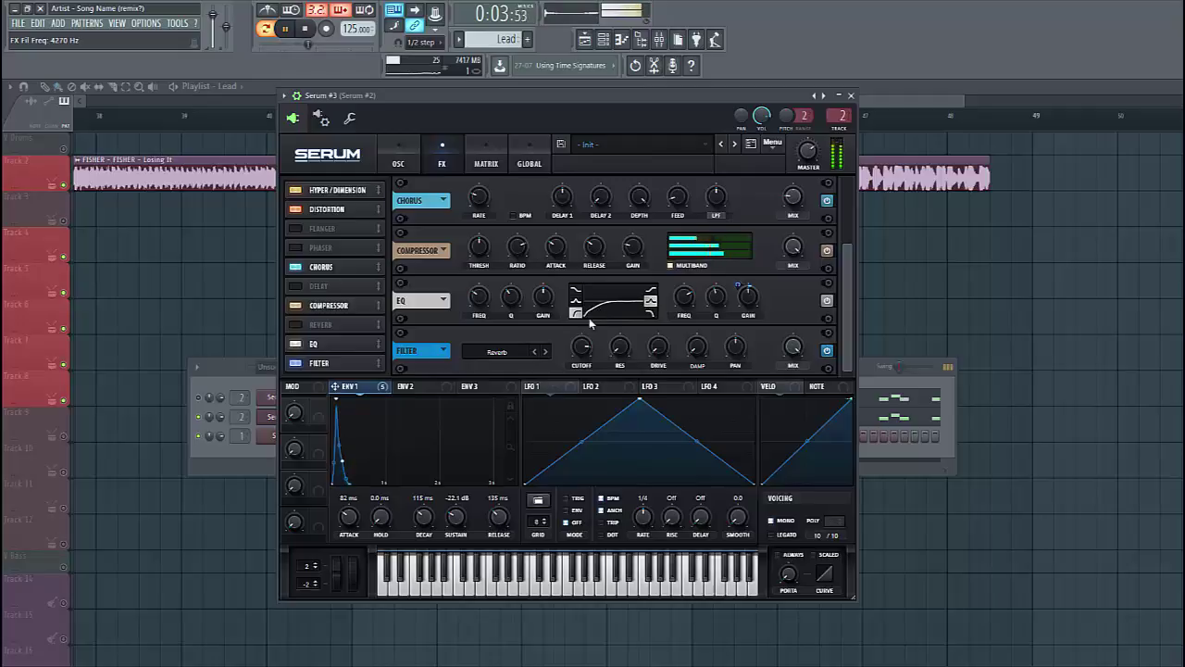
mouse_move(664, 335)
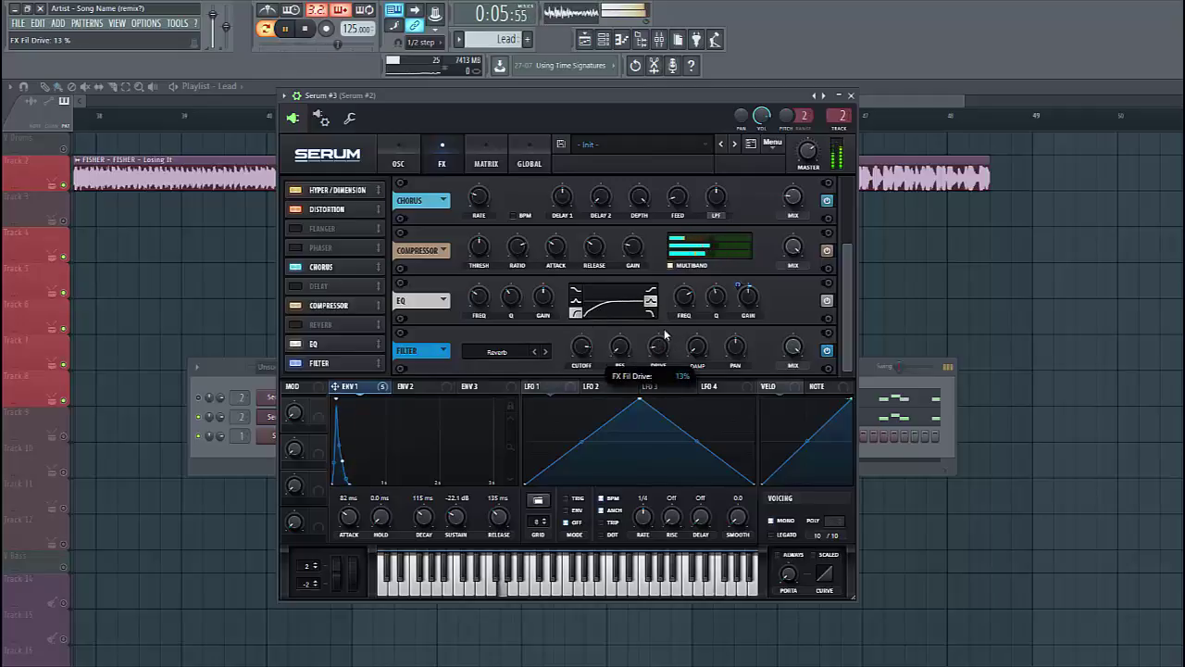
drag(667, 328, 658, 346)
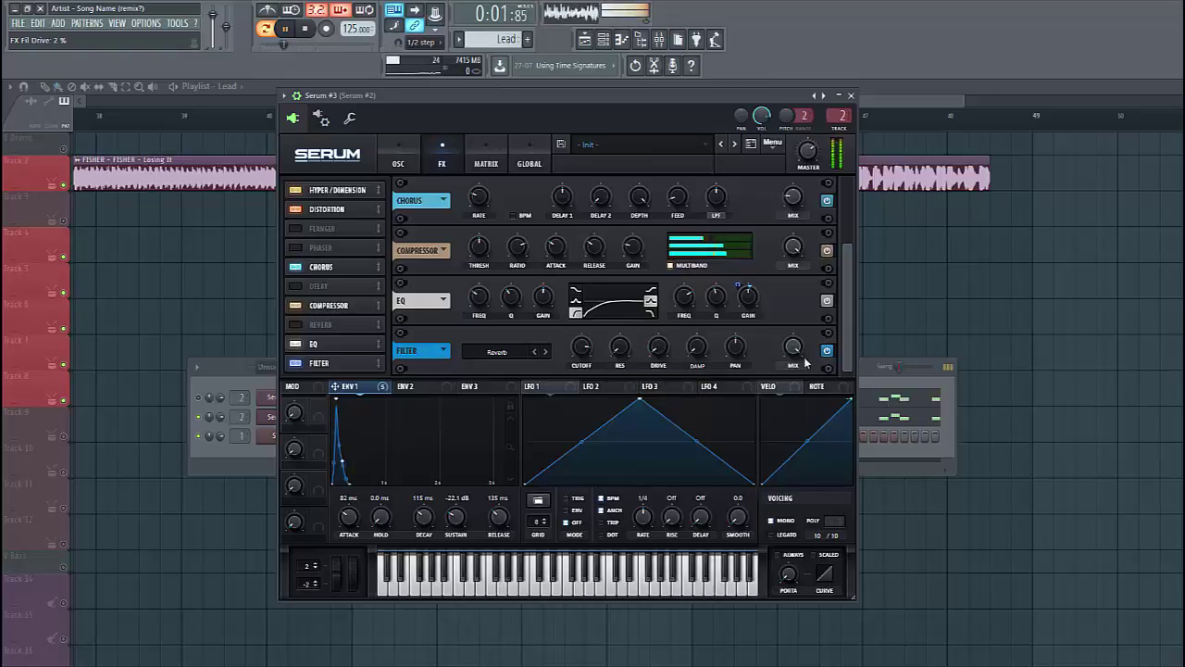
mouse_move(793, 367)
drag(777, 410, 783, 389)
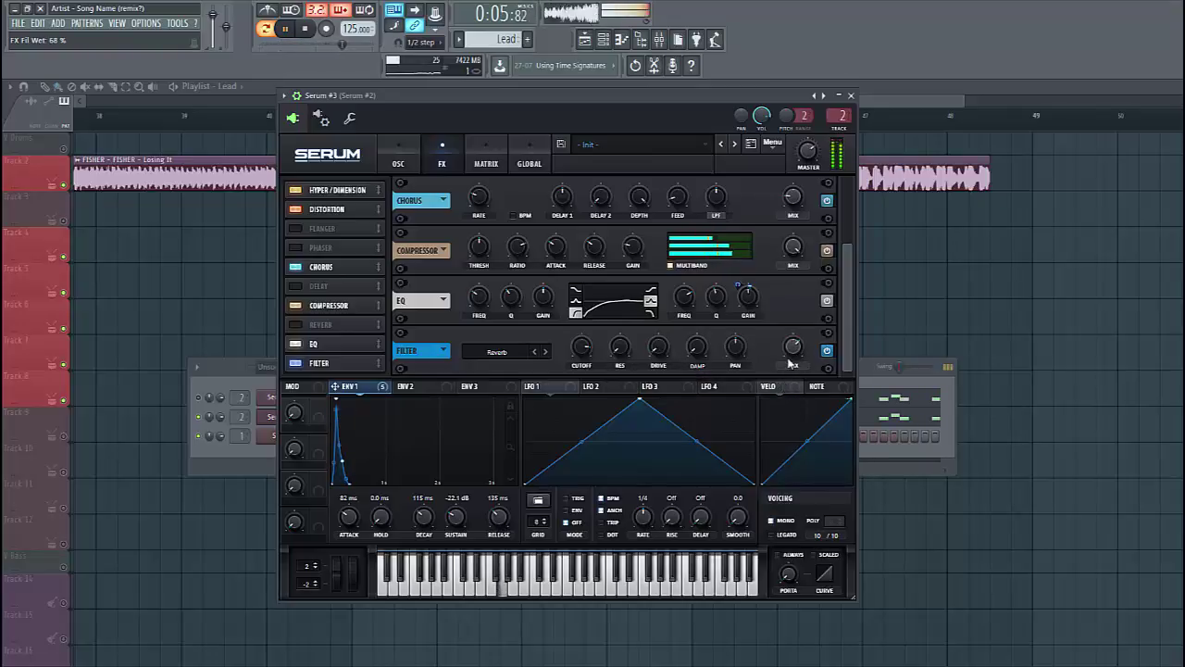